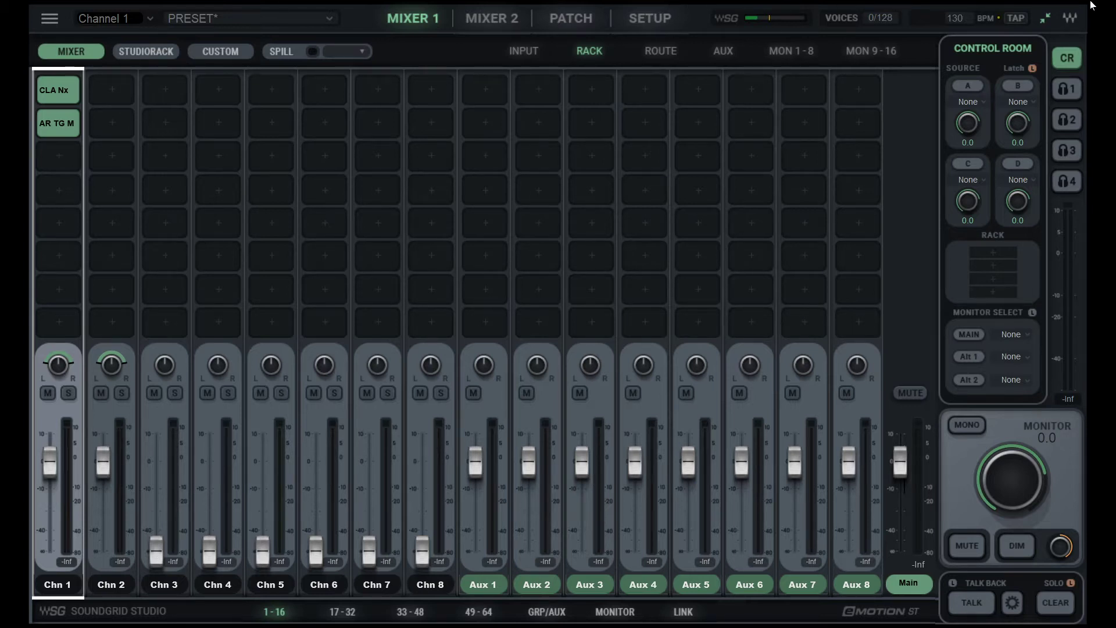
Show the Setup page listing the SG driver, SG Connect device and server at 48 kHz
left_click(650, 17)
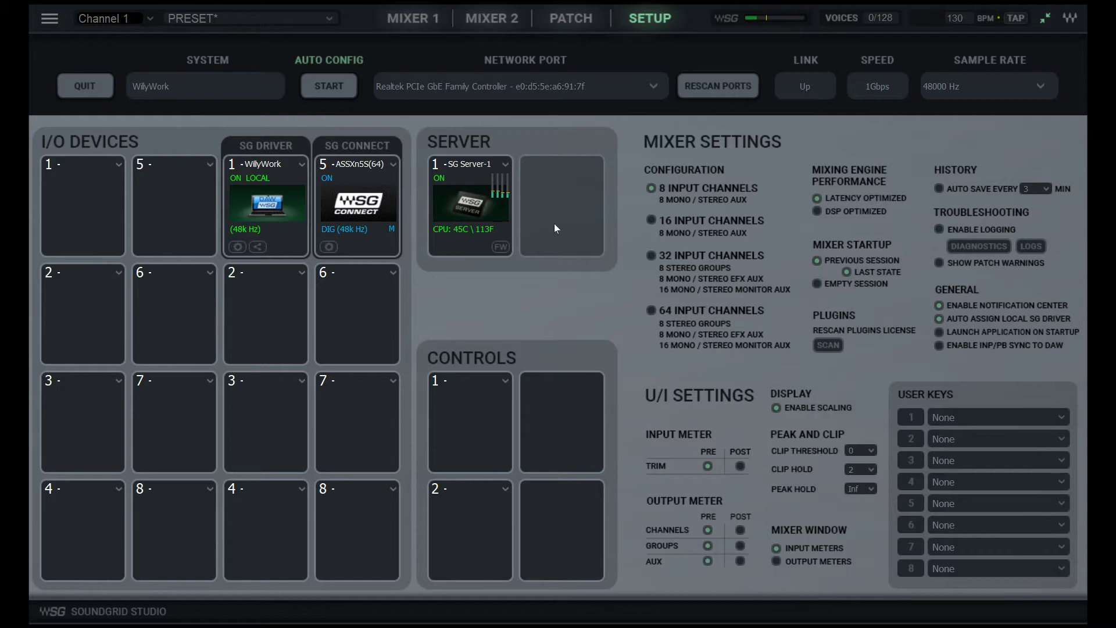
Exit full screen and review the ASIO panel, leaving bit depth at 24/24 bits unchanged
left_click(1044, 19)
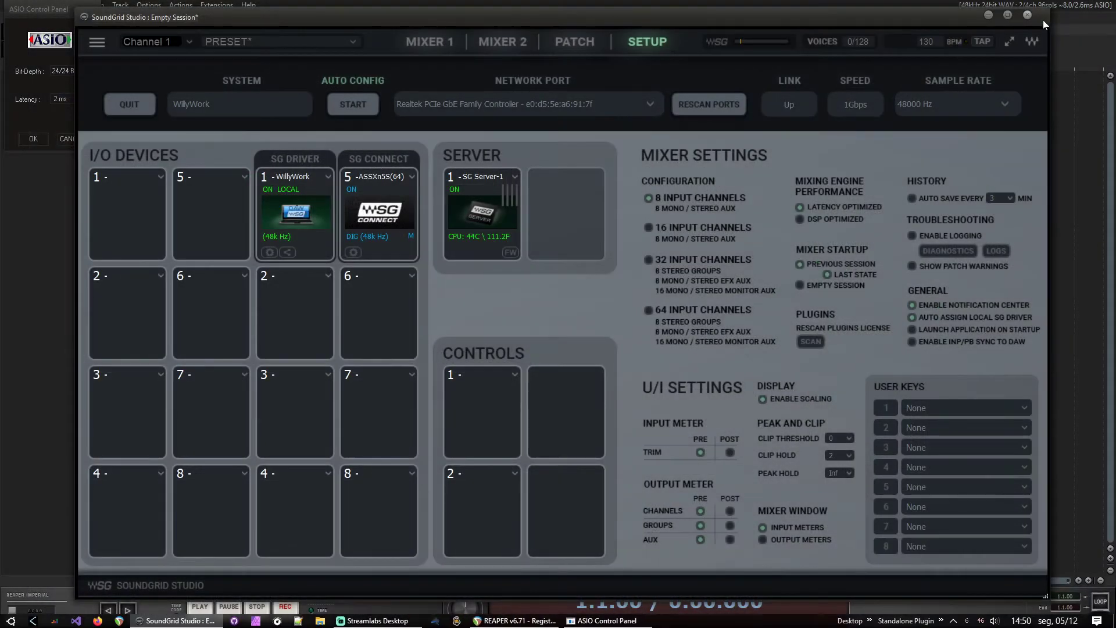
left_click_drag(25, 10, 663, 189)
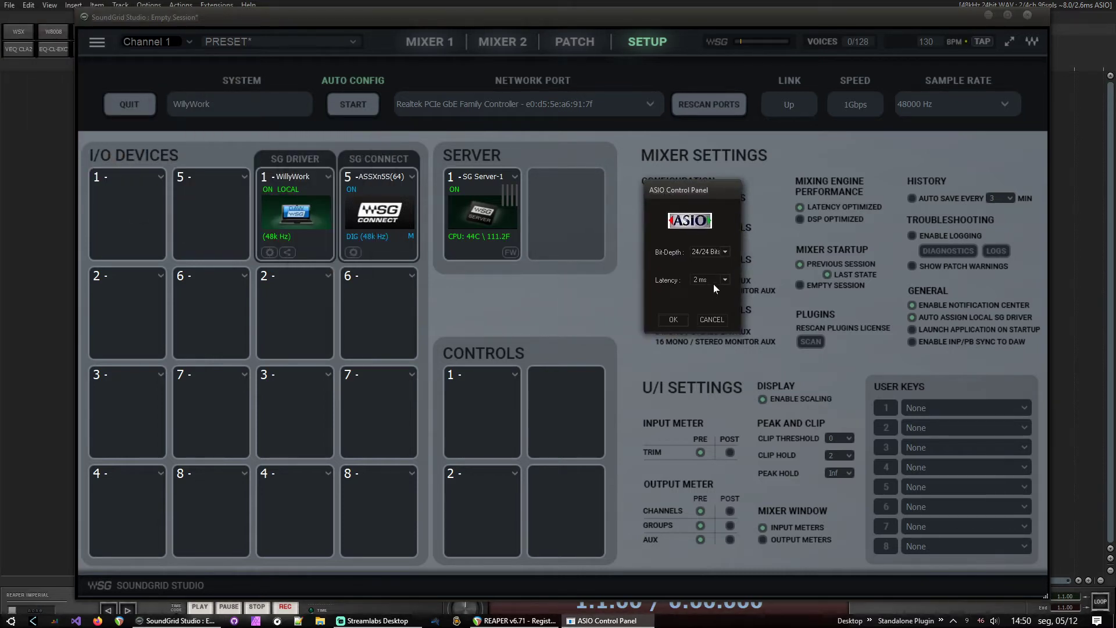
left_click(718, 251)
left_click(714, 320)
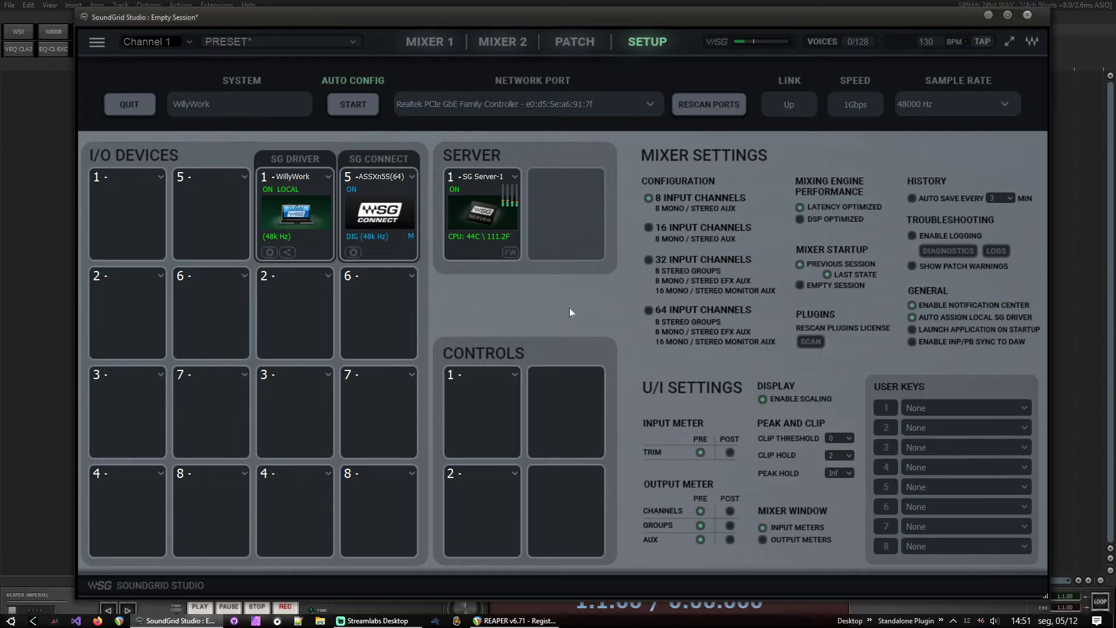
Return to Mixer 1 and position Channel 1's CLA Nx plugin window over the mixer
left_click(426, 44)
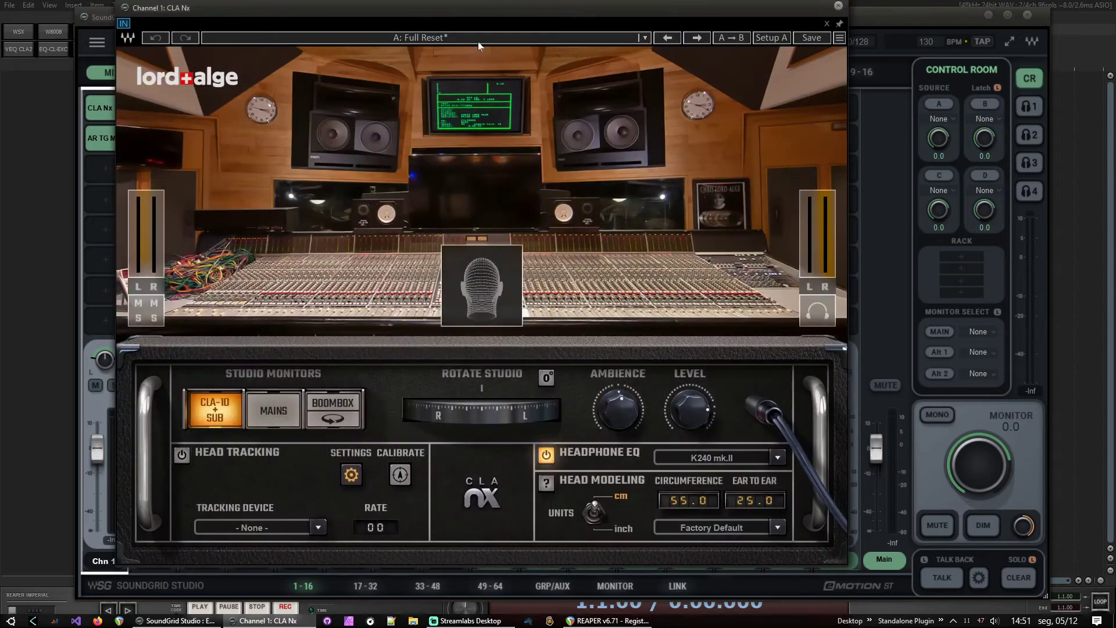
left_click_drag(498, 16, 567, 40)
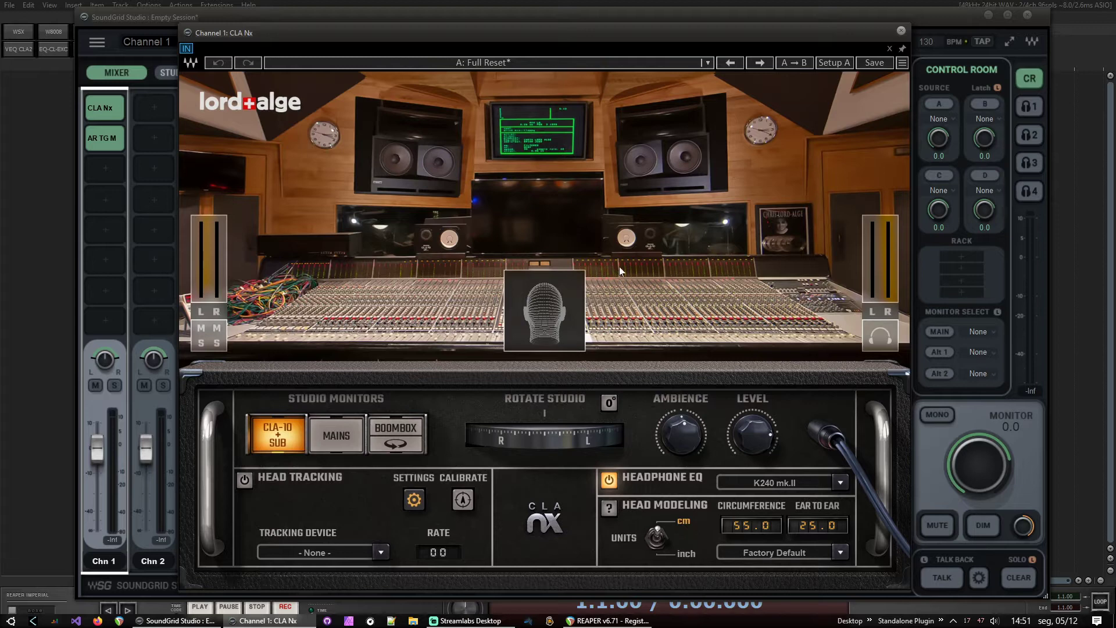
right_click(855, 30)
key("Escape")
Close CLA Nx, check Channel 1's 11.3 ms rack latency, and minimise SoundGrid Studio
left_click(902, 29)
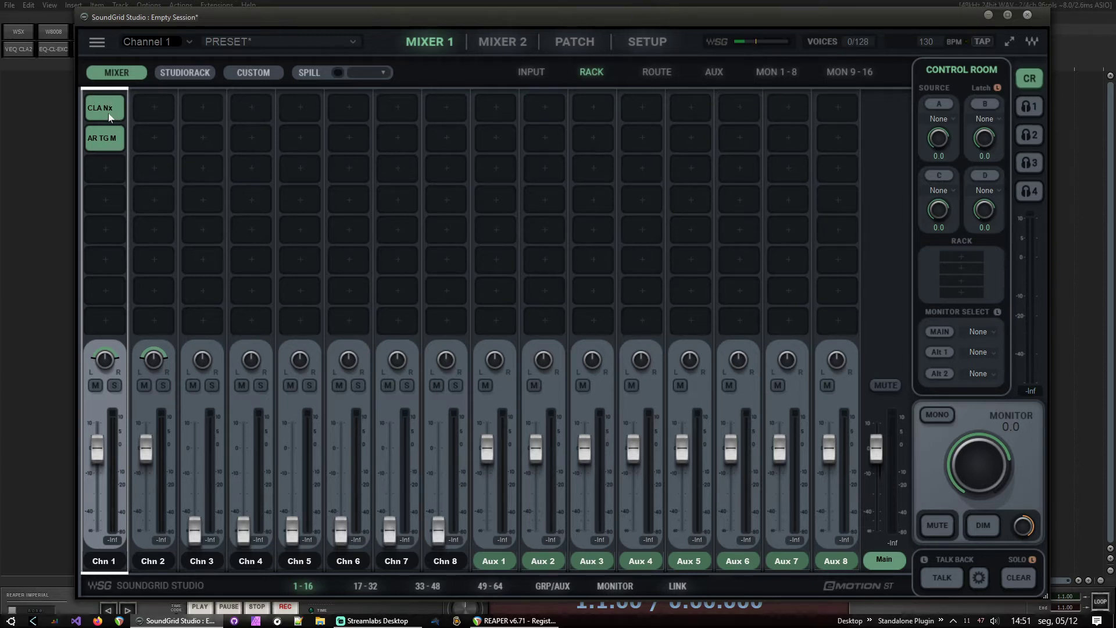
right_click(95, 210)
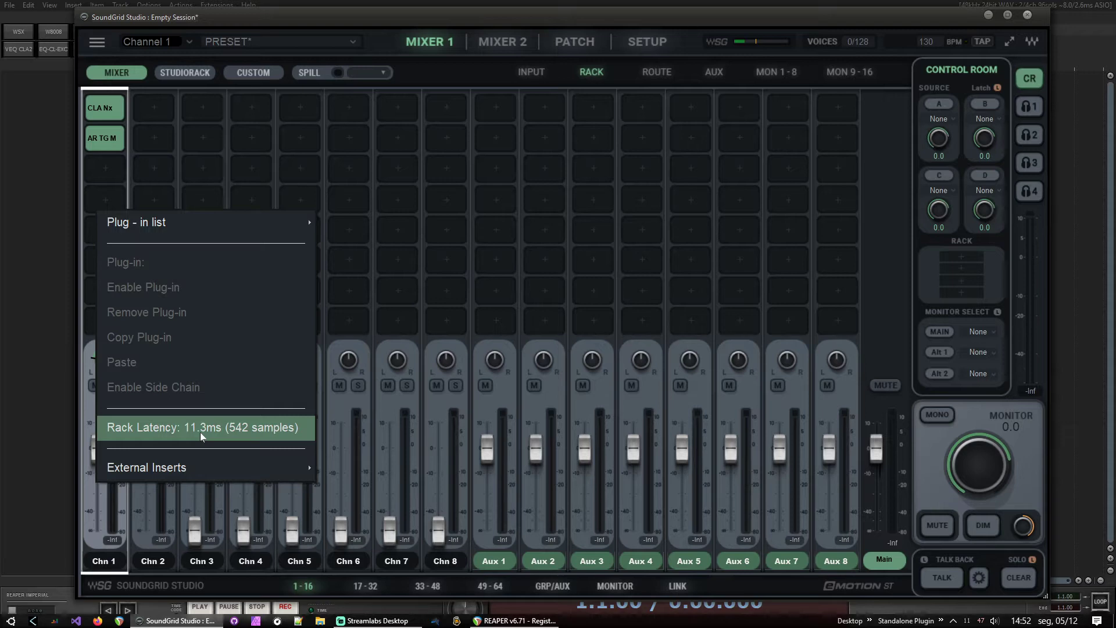
right_click(667, 15)
key("n")
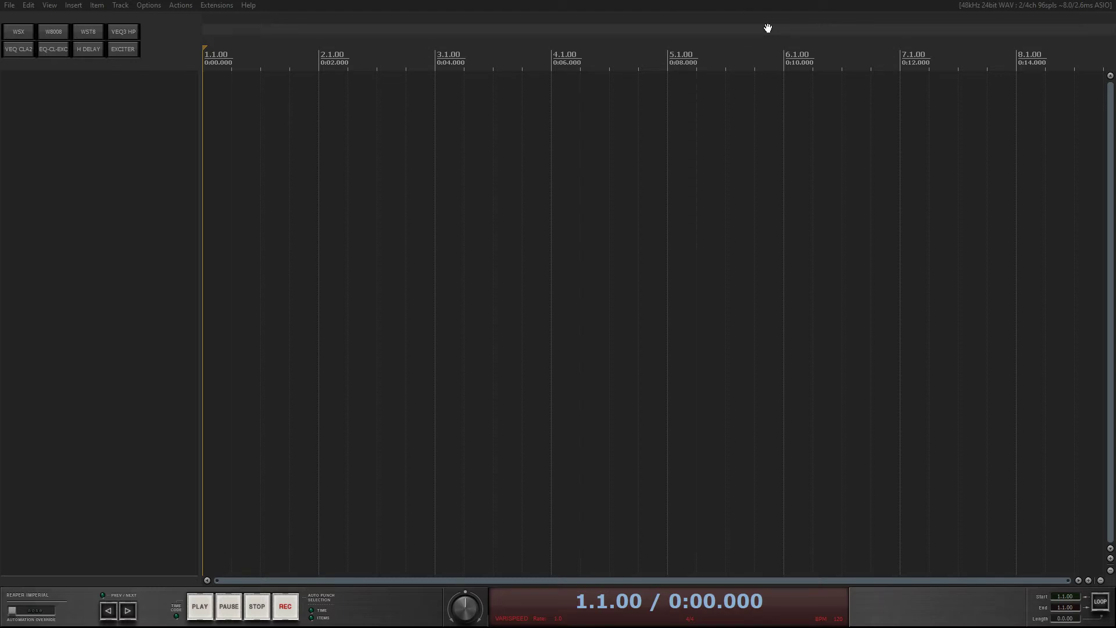
Switch back to the SoundGrid Studio Mixer 1 window with Alt+Tab
key("alt+Tab")
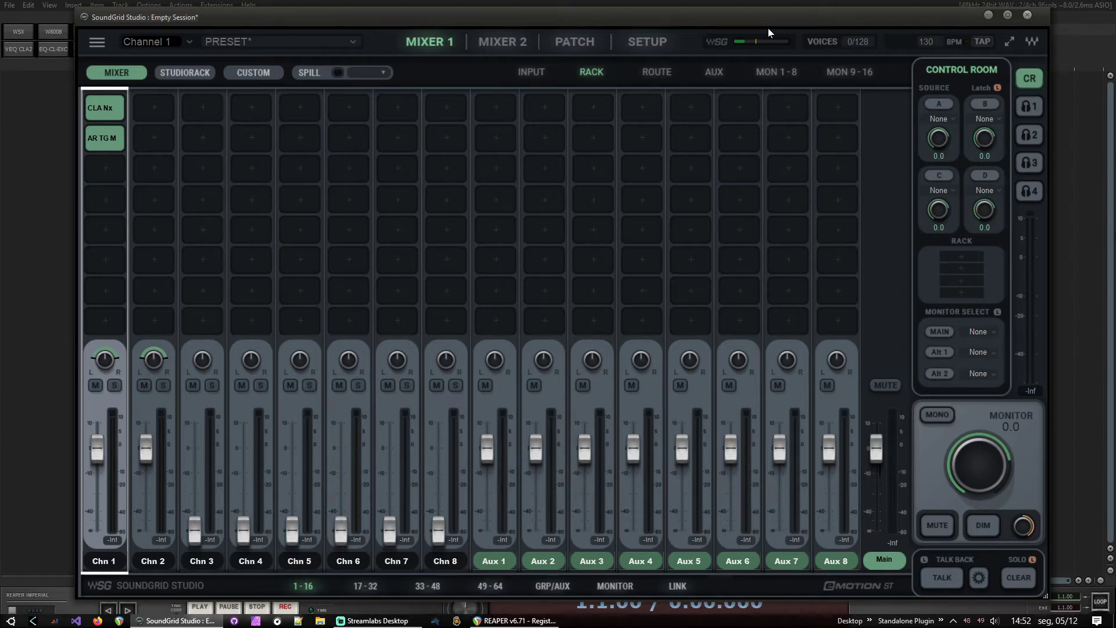
left_click(644, 43)
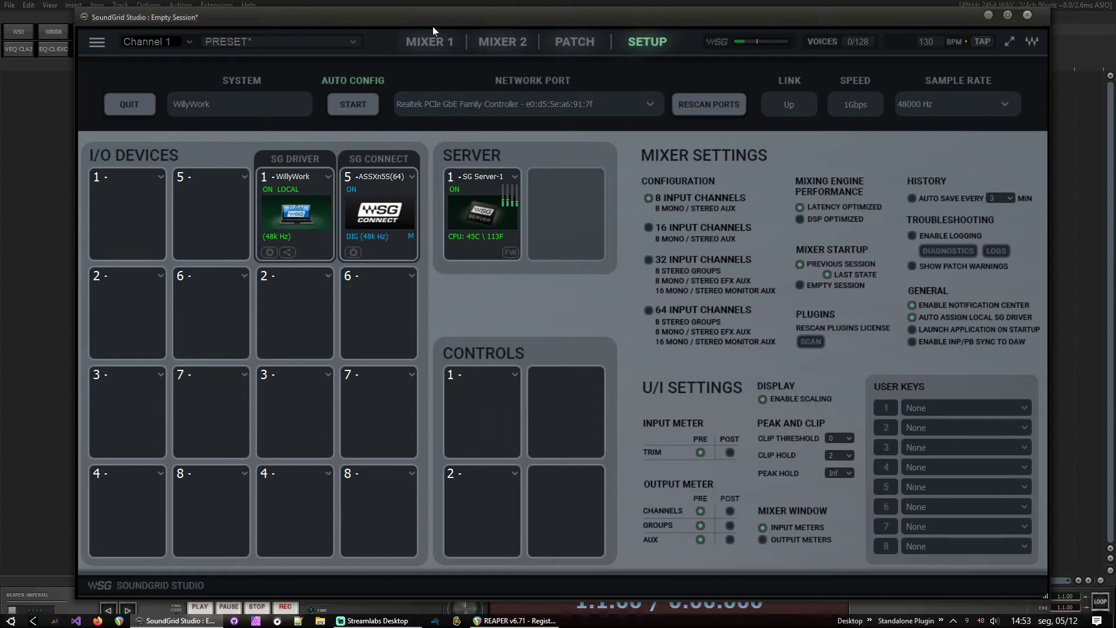
left_click(430, 44)
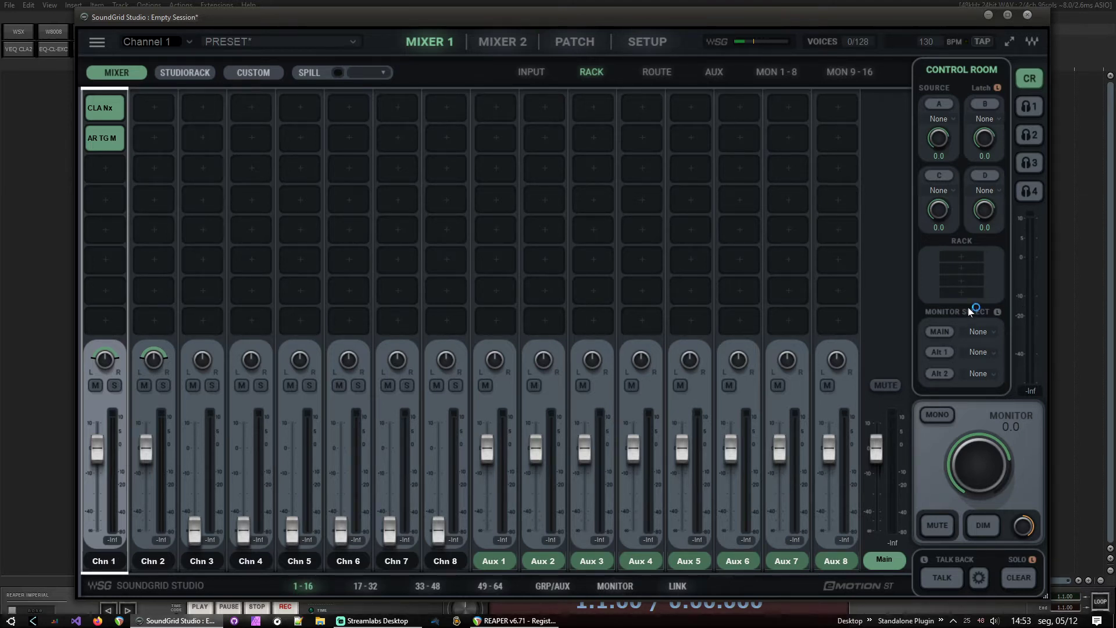
right_click(967, 262)
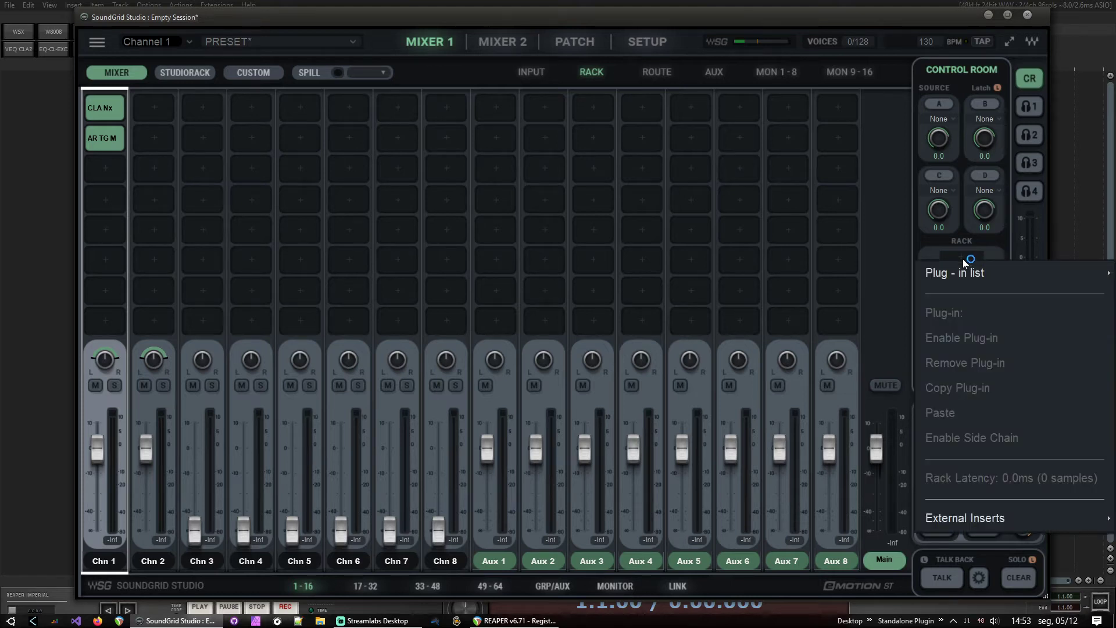
left_click(961, 256)
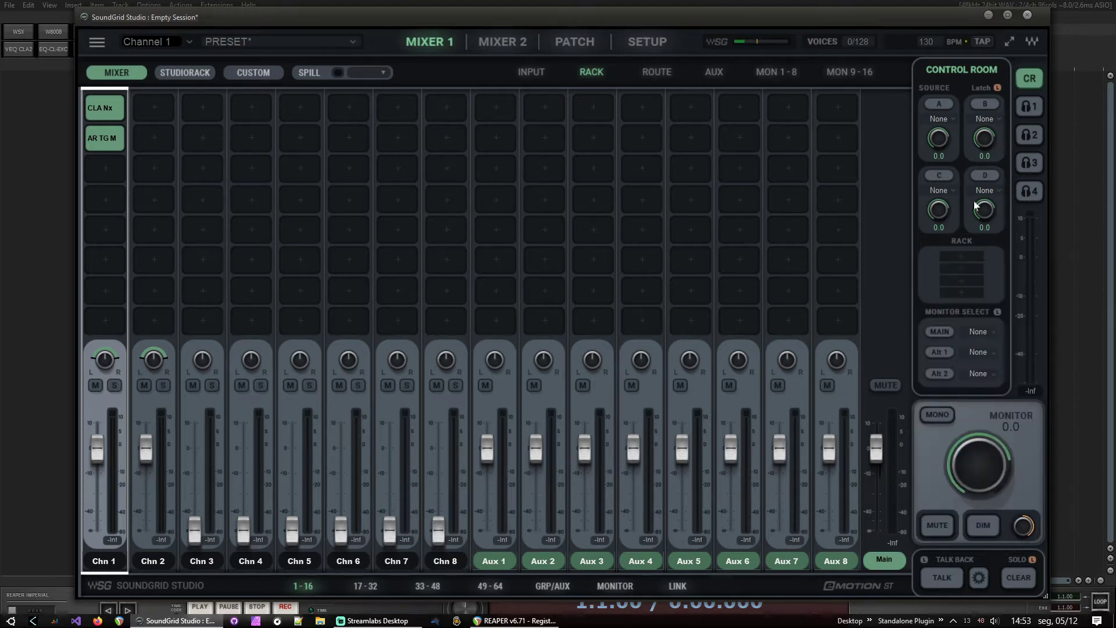
Show the ASUS device in the input patch grid and connect Channel 2 R to ASIO input 4
left_click(572, 45)
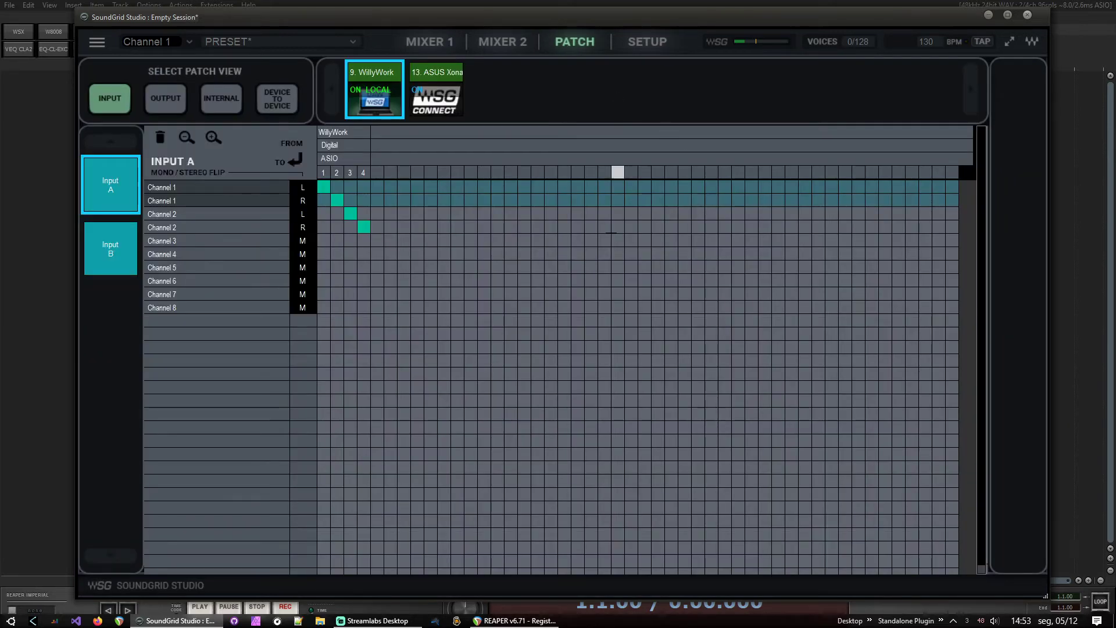
left_click(436, 93)
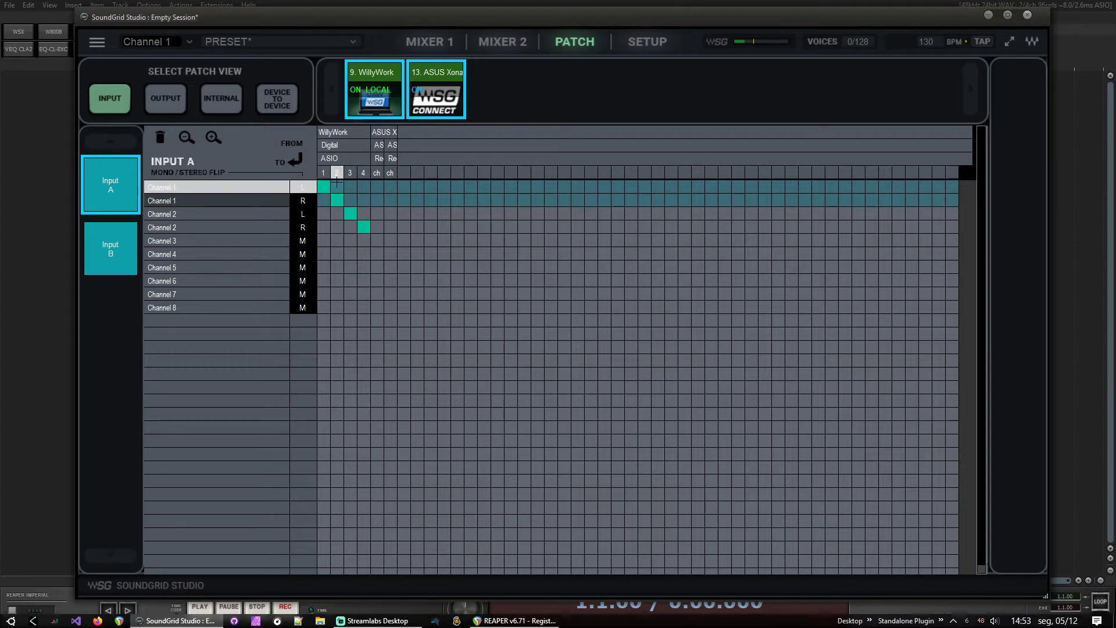
left_click(364, 227)
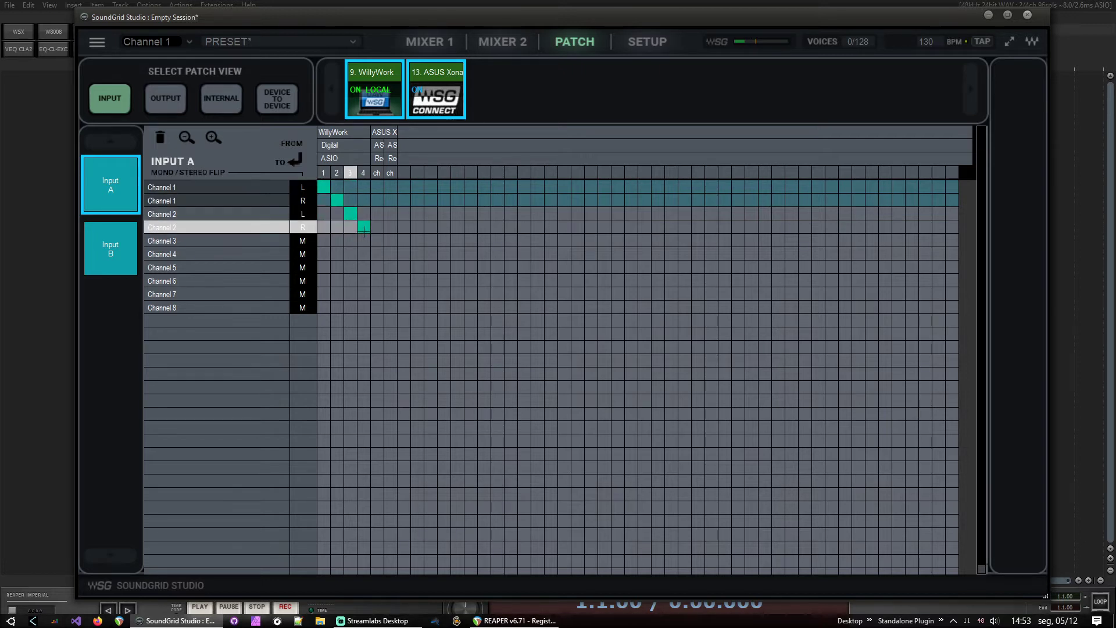
In REAPER's audio device preferences, keep 4: emoST Channel 2 A R as the last output
left_click(713, 1)
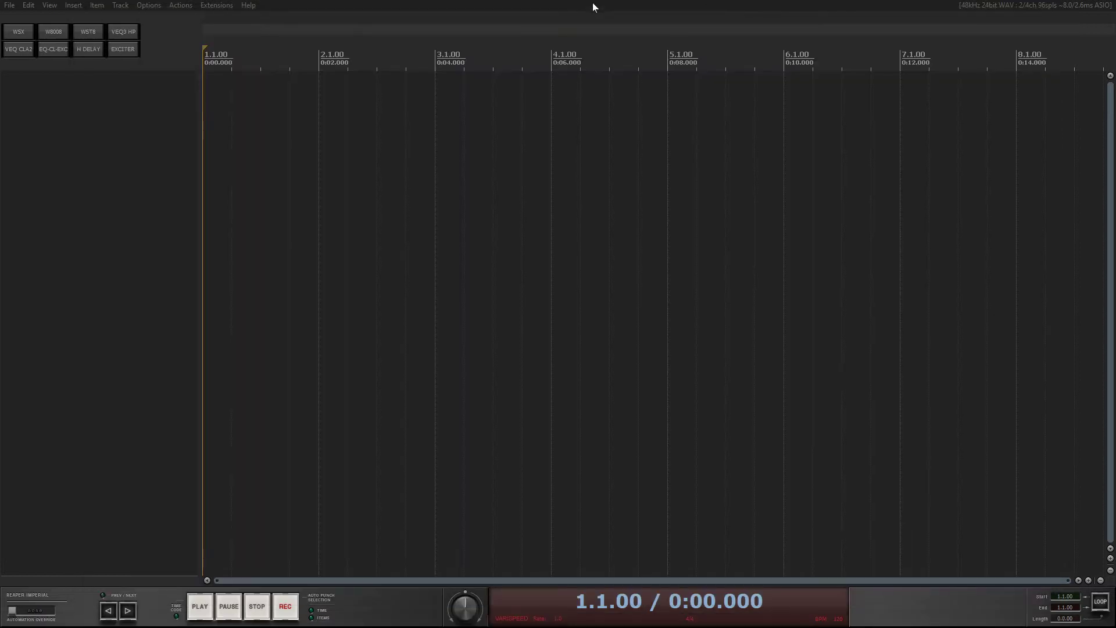
key("ctrl+p")
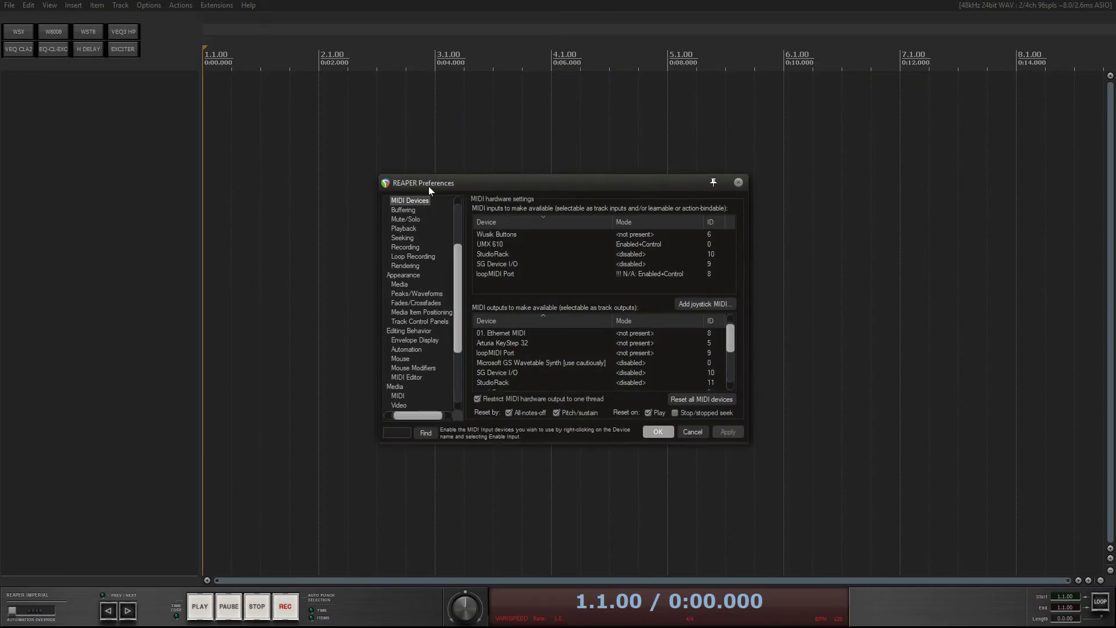
scroll(417, 224, "up", 3)
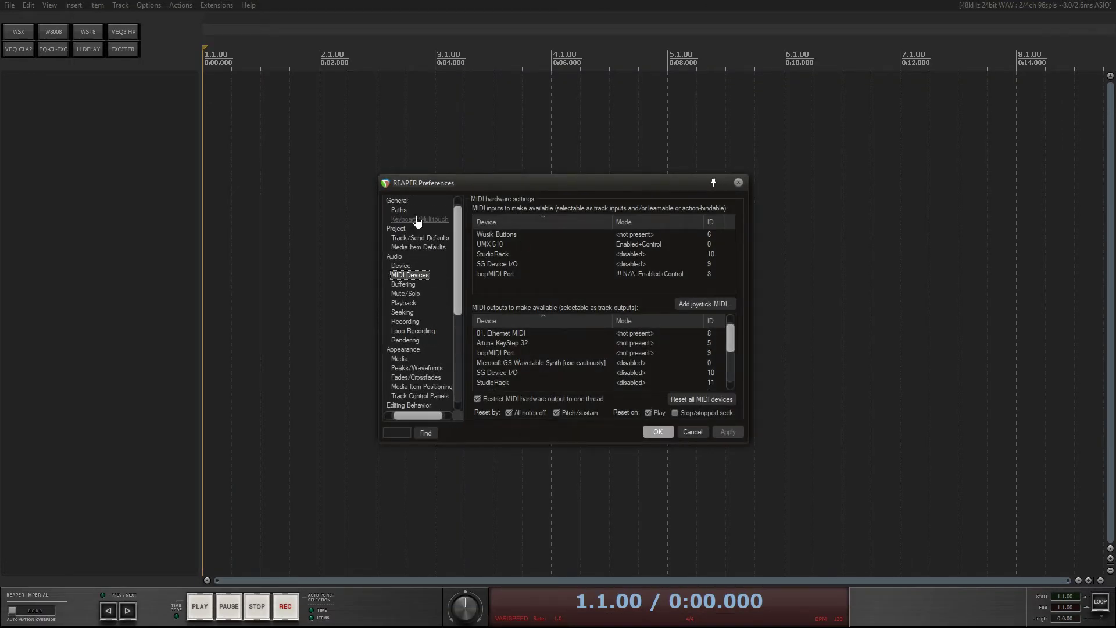
left_click(401, 265)
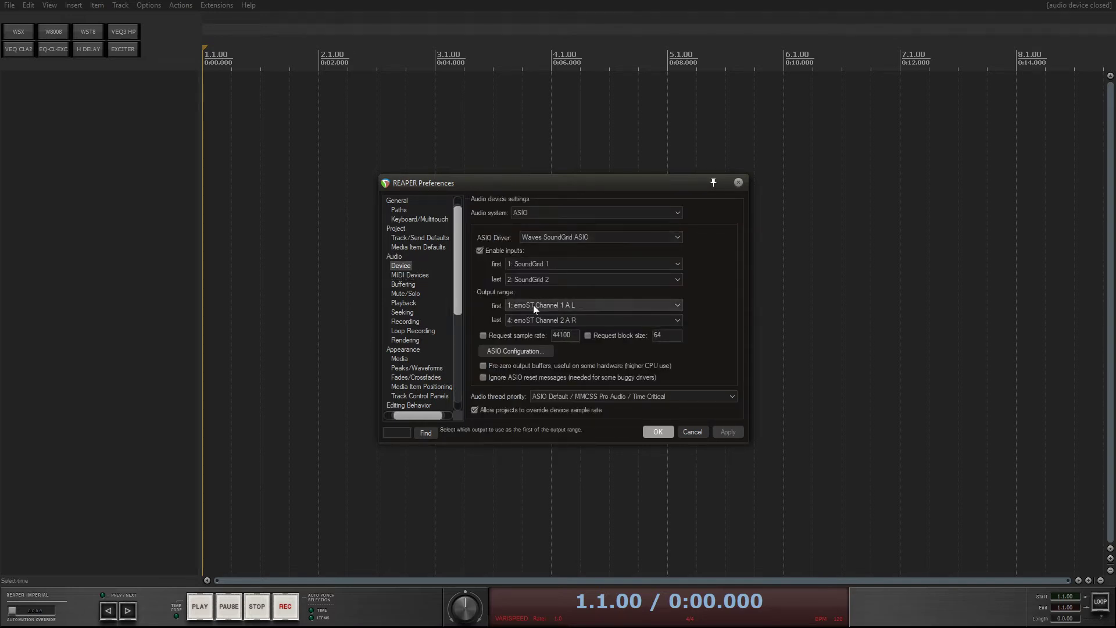
left_click(665, 320)
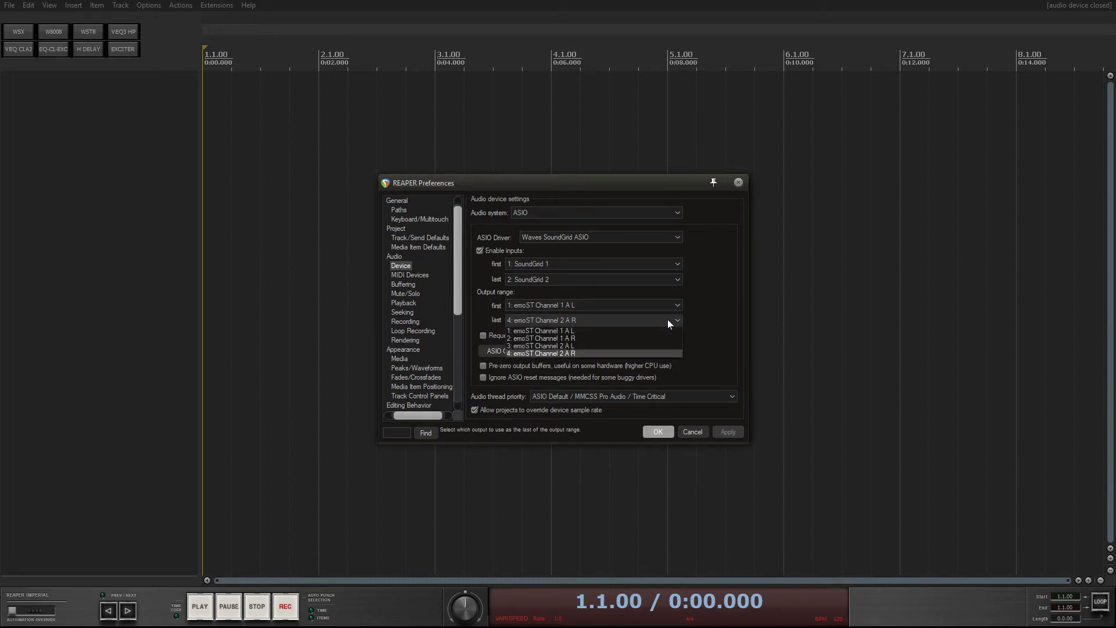
left_click(722, 299)
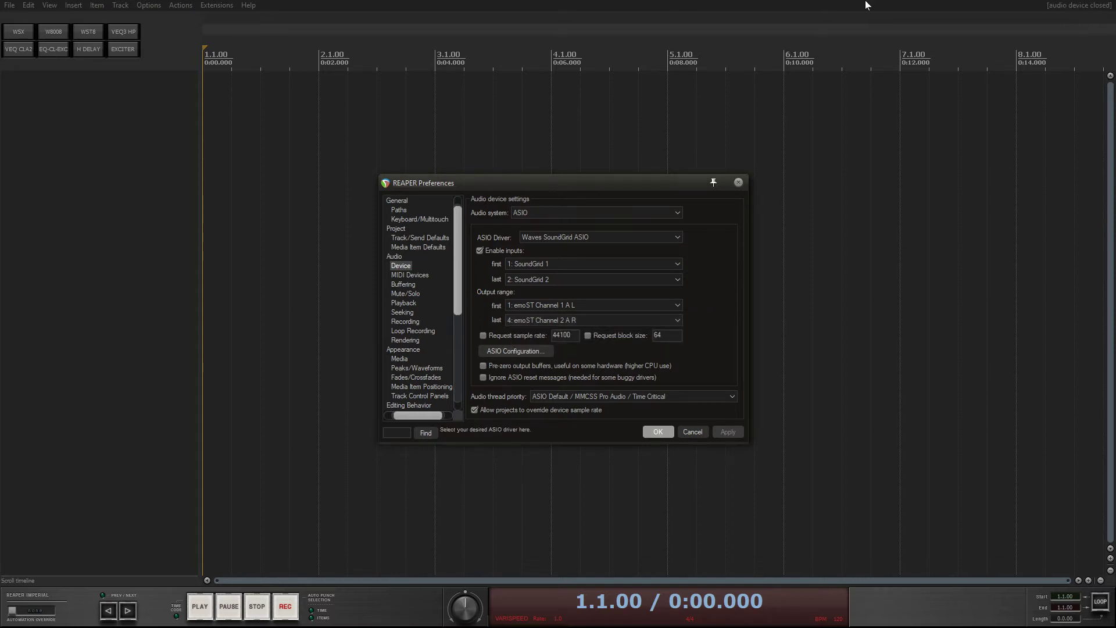
In the output Mix Busses patch, connect Main R to the second ASUS headphone channel
left_click(692, 431)
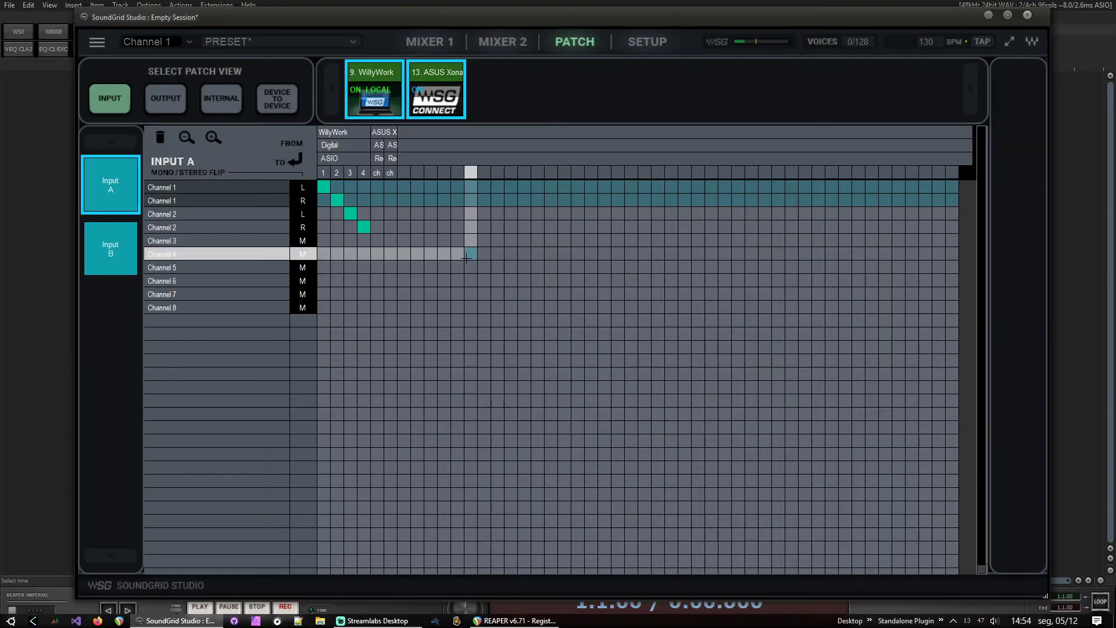
left_click(106, 243)
left_click(116, 185)
left_click(165, 98)
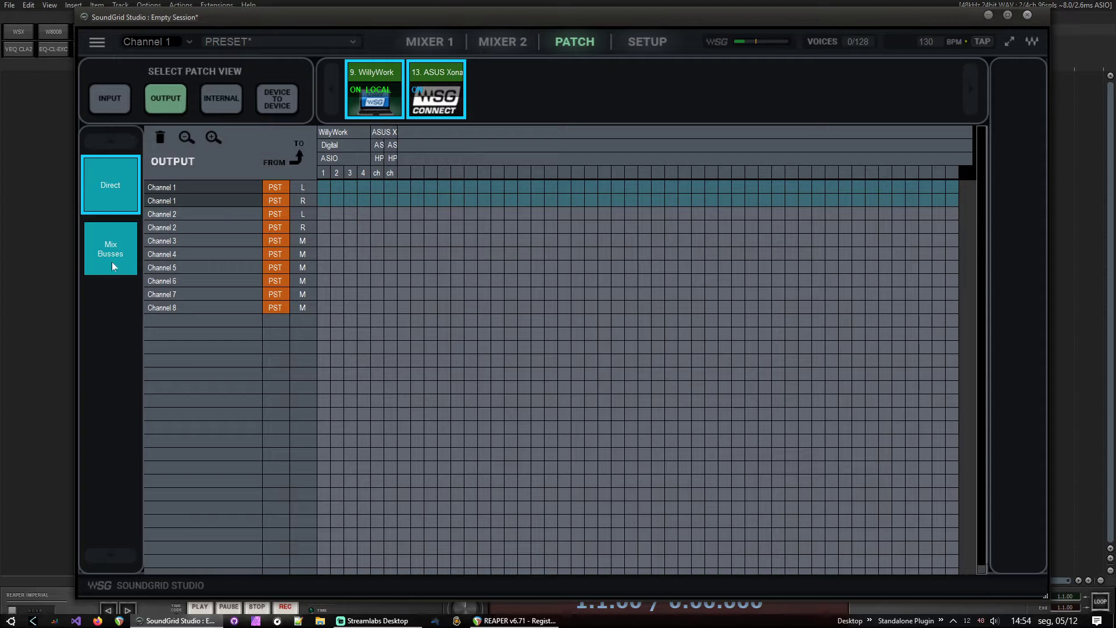
left_click(113, 253)
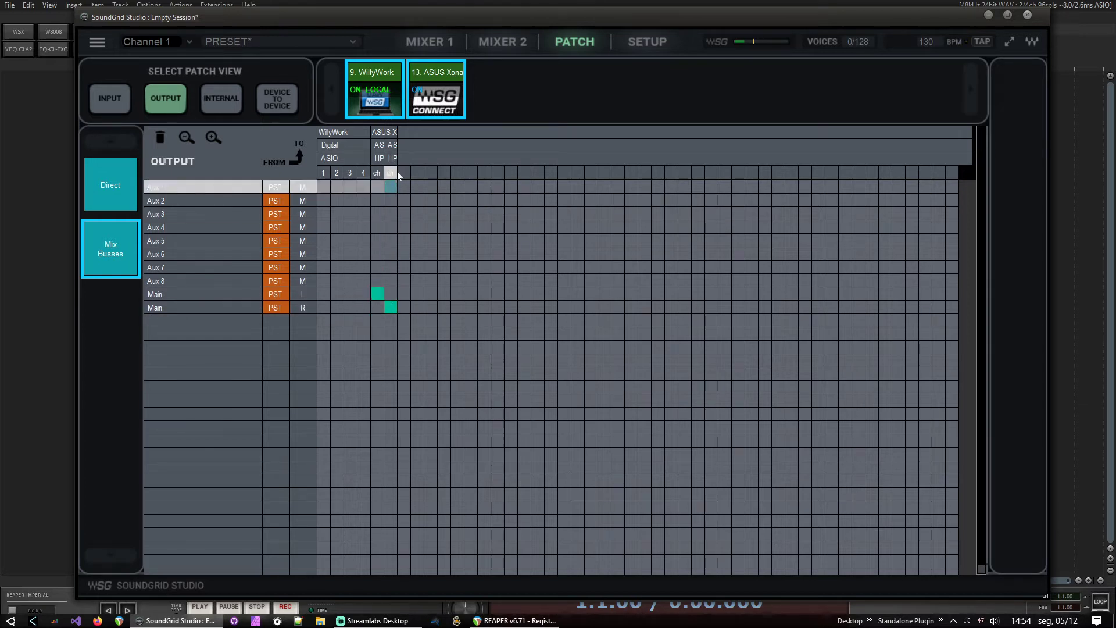
left_click(390, 309)
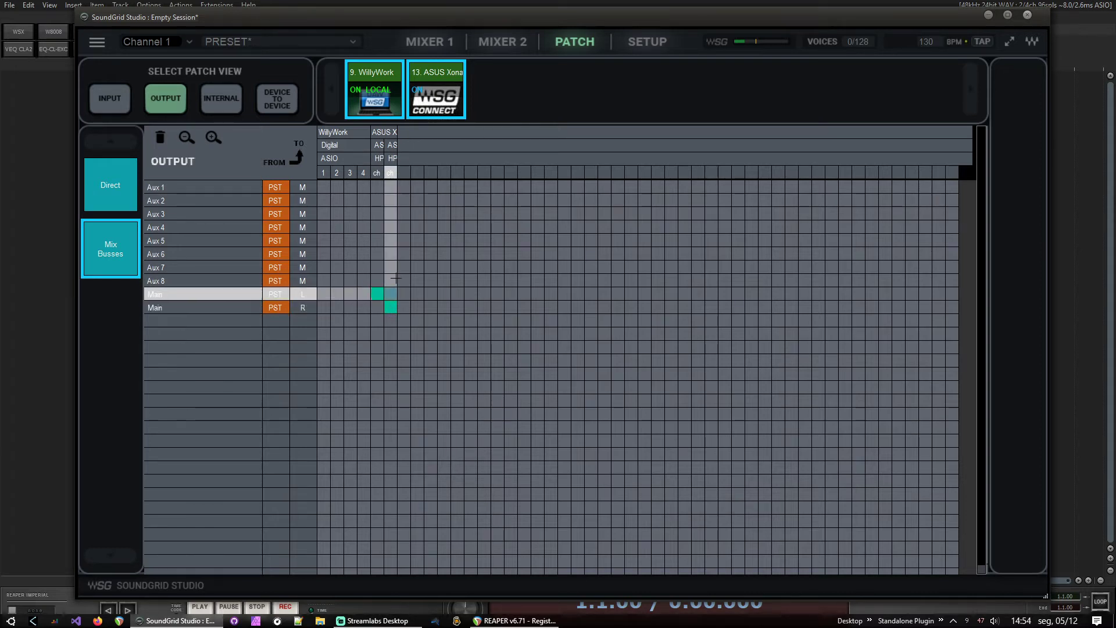
Check the Input, Internal and Device to Device patch views, then return to Mixer 1
left_click(112, 97)
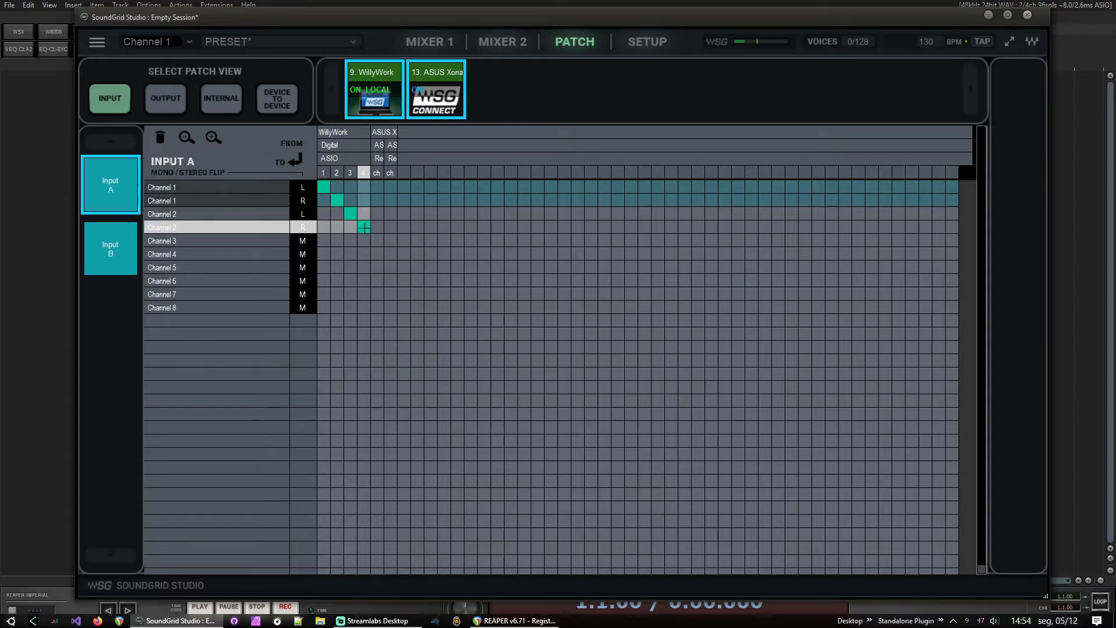
left_click(165, 98)
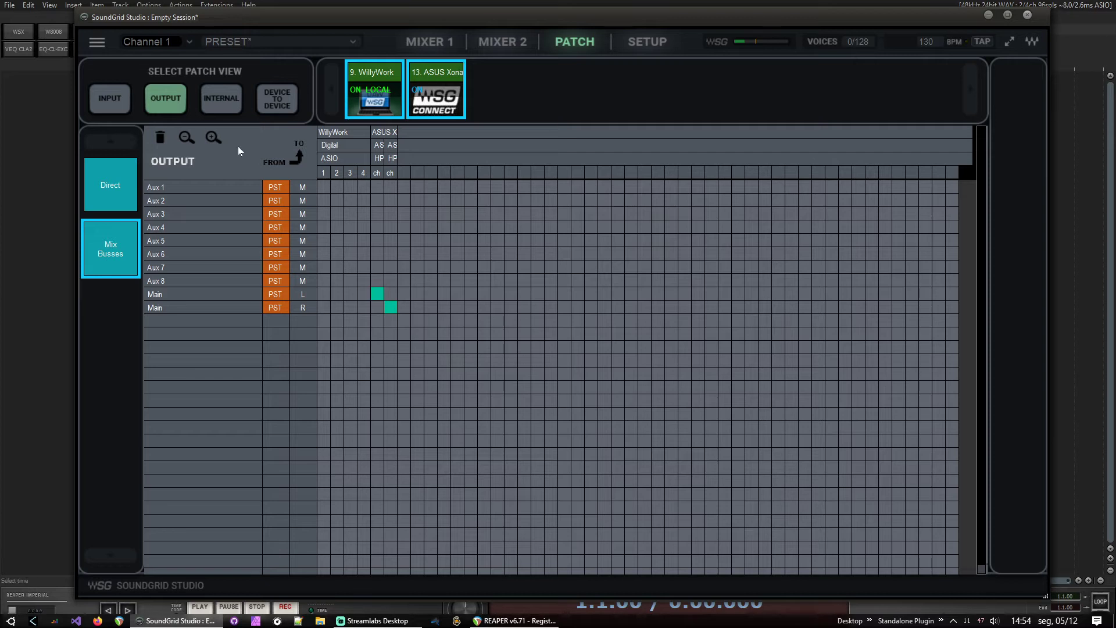
left_click(222, 110)
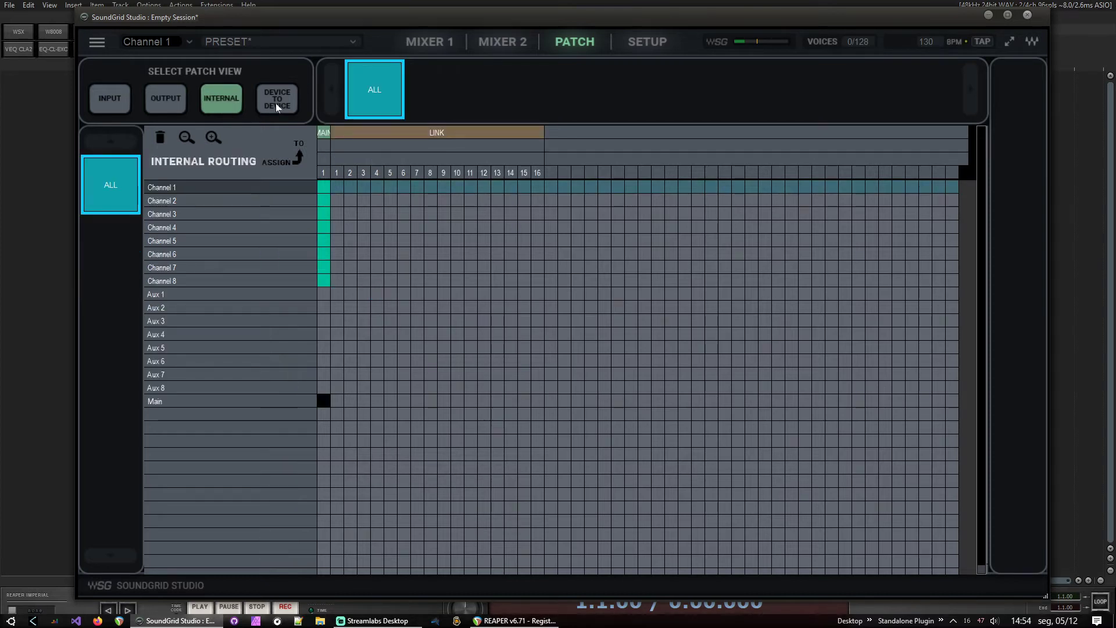
left_click(275, 103)
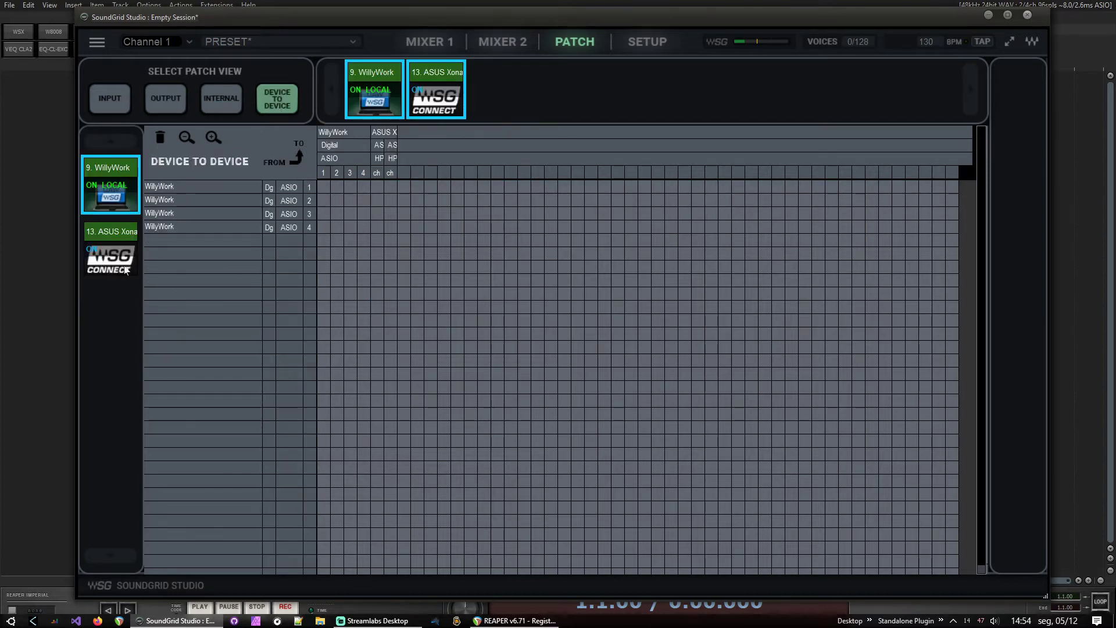
left_click(113, 254)
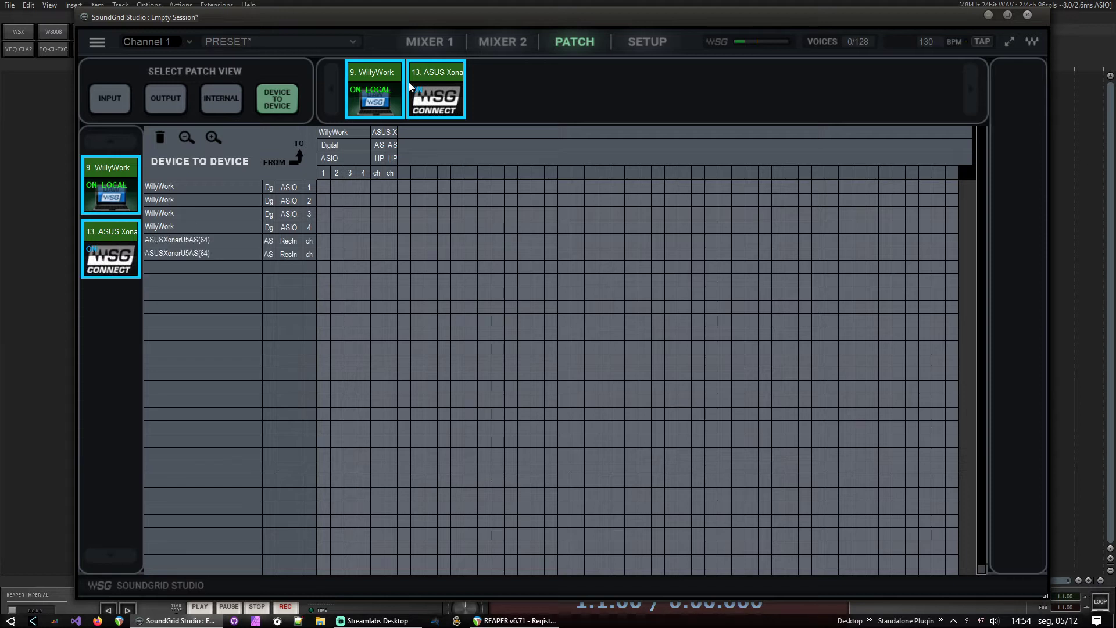
left_click(434, 52)
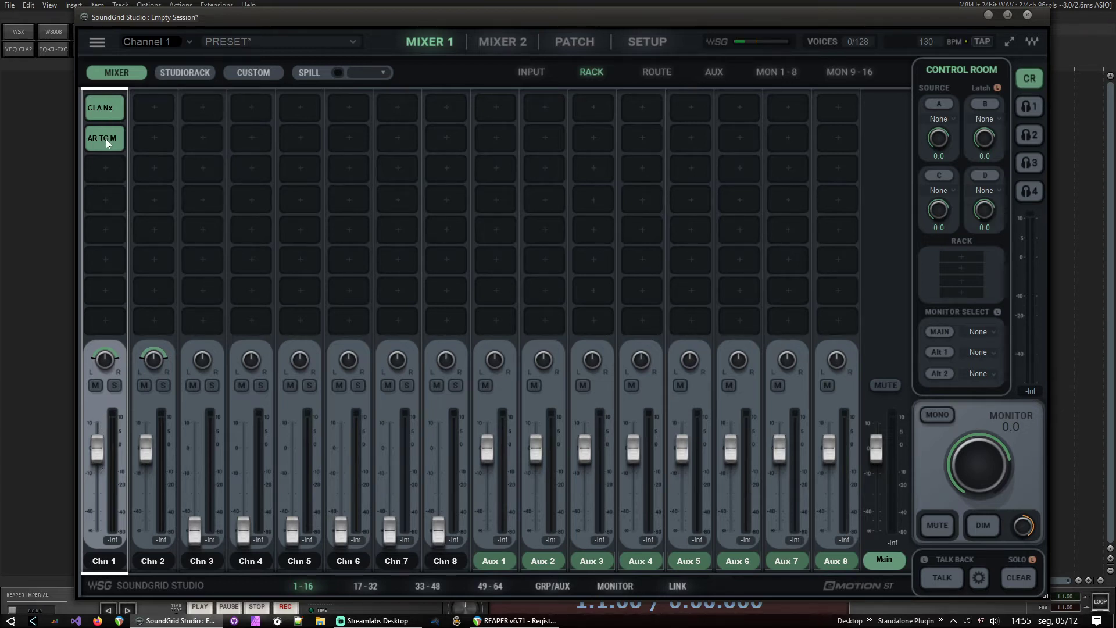
Open and close Channel 1's CLA Nx and AR TG Mastering Live plugins, then close SoundGrid Studio
left_click(108, 110)
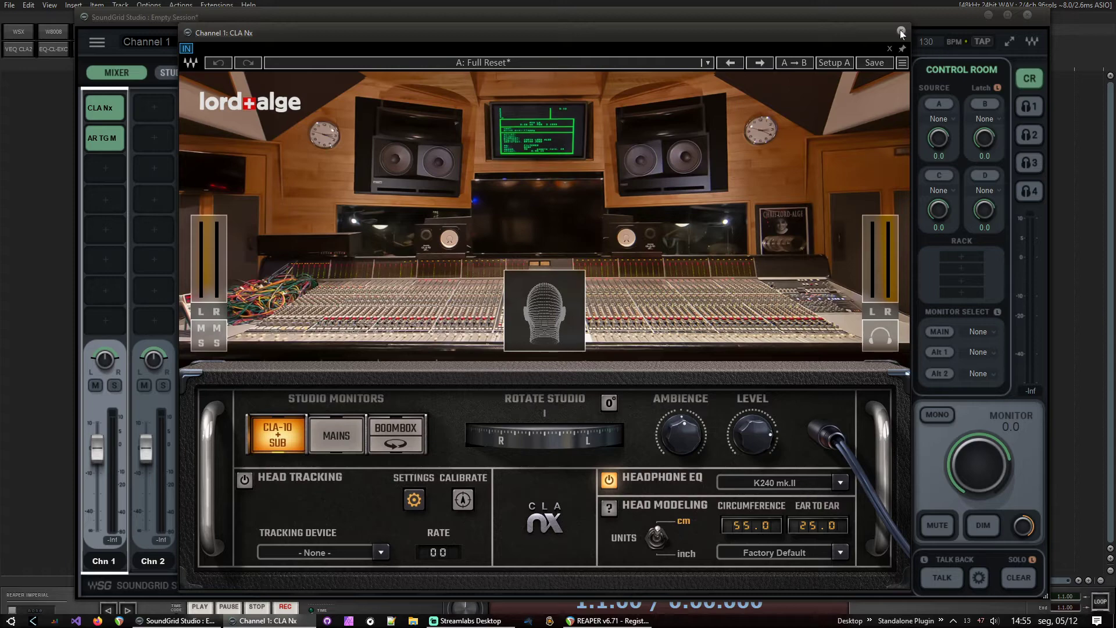
left_click(900, 31)
left_click(107, 137)
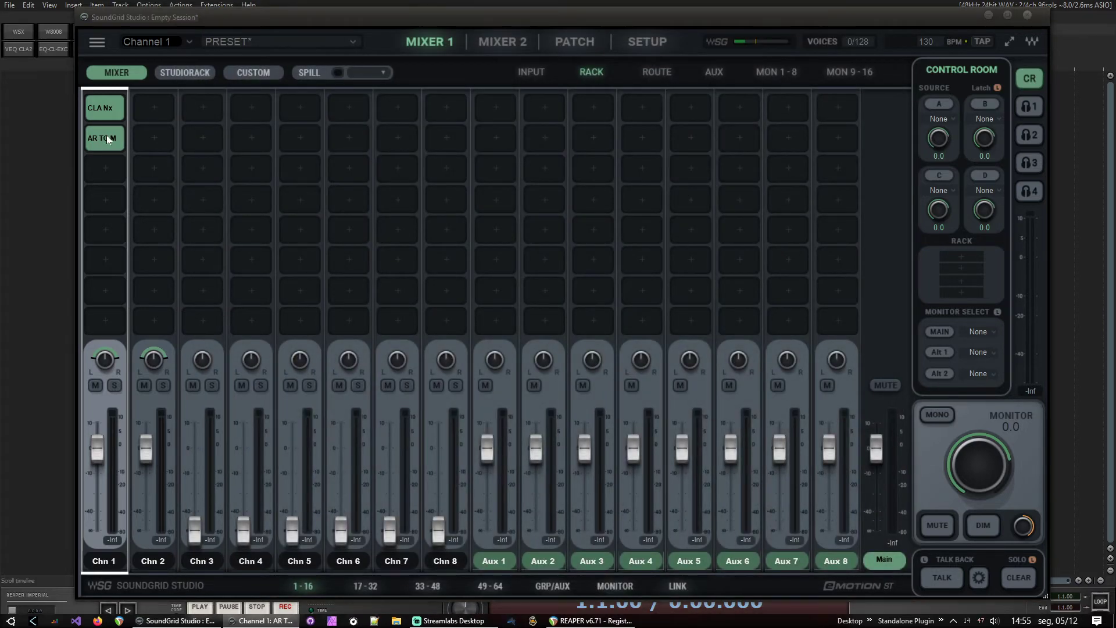
left_click_drag(478, 14, 558, 69)
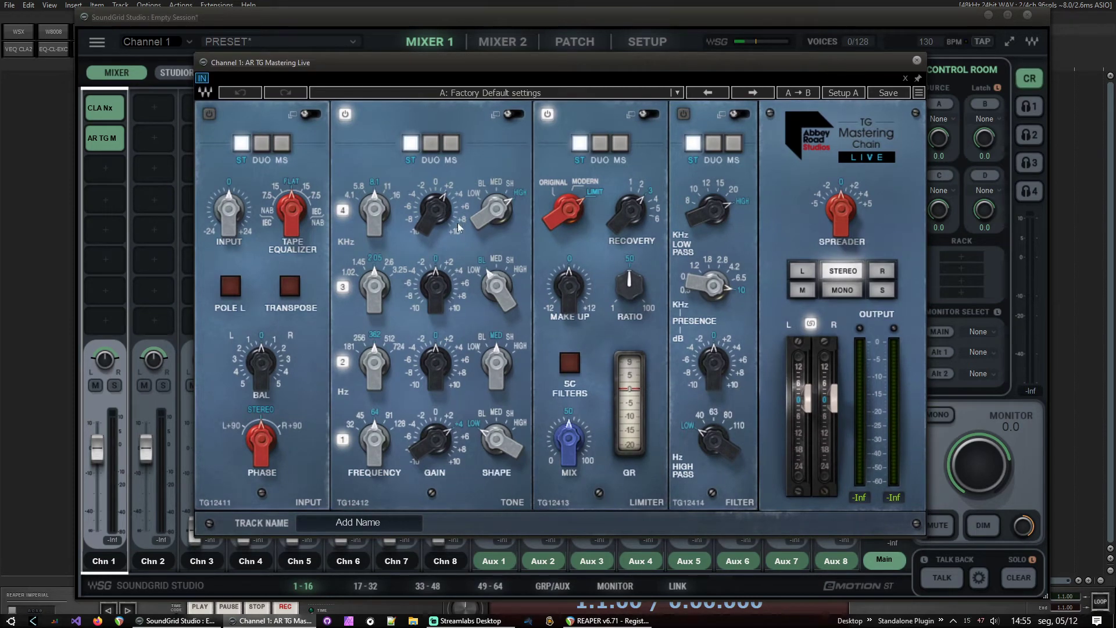
mouse_move(444, 208)
left_click(917, 62)
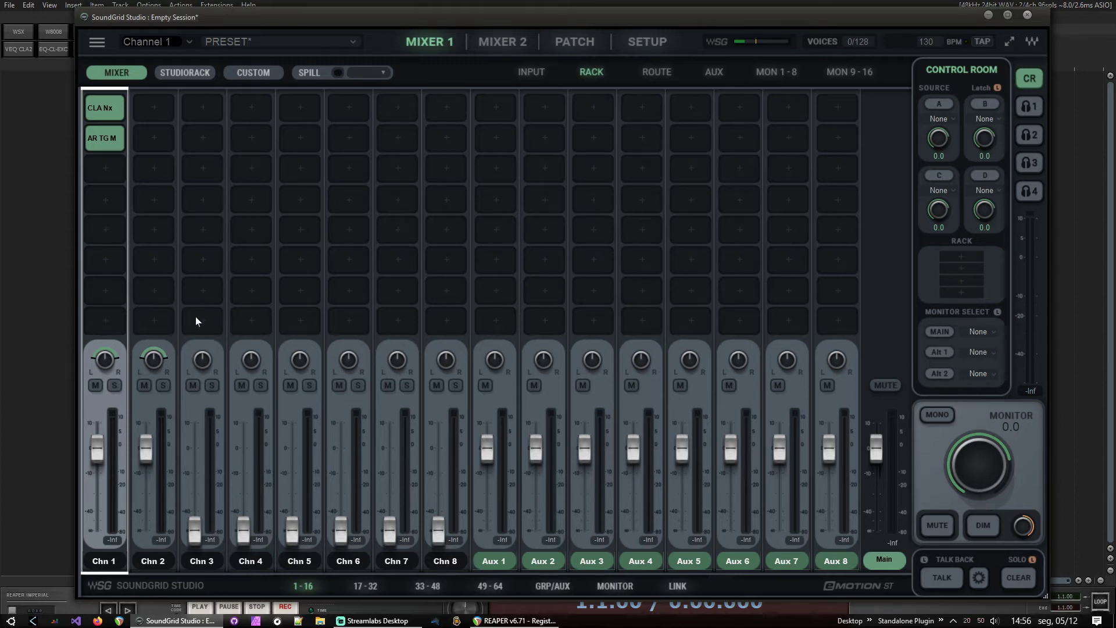
left_click(1026, 15)
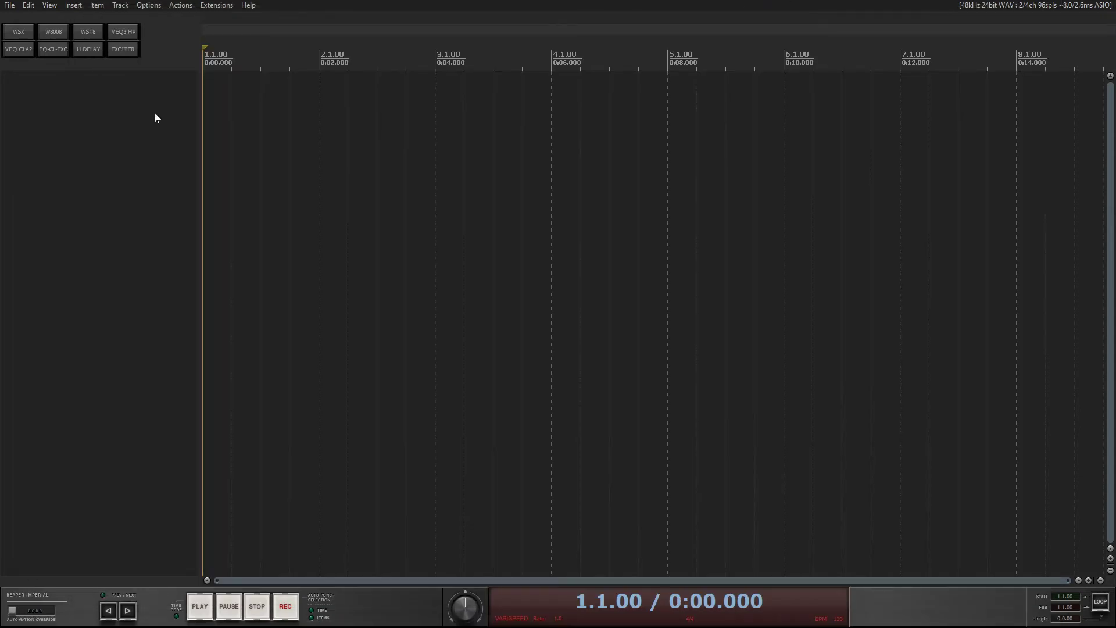
Insert a new empty Track 1 into the REAPER project and reselect it
key("ctrl+alt+f")
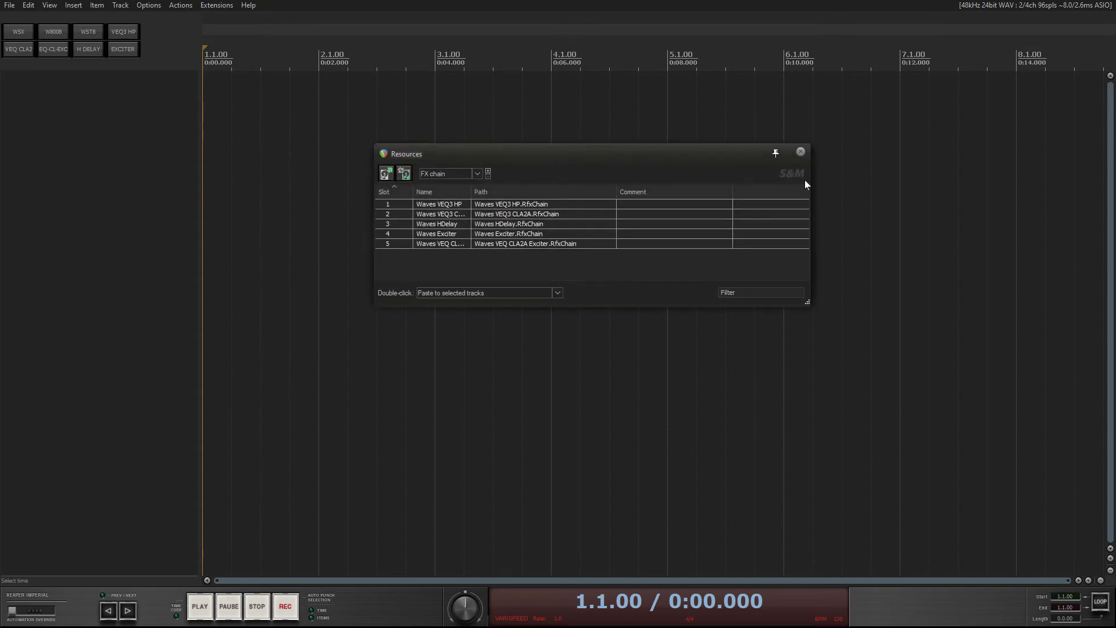
left_click(800, 151)
left_click(120, 6)
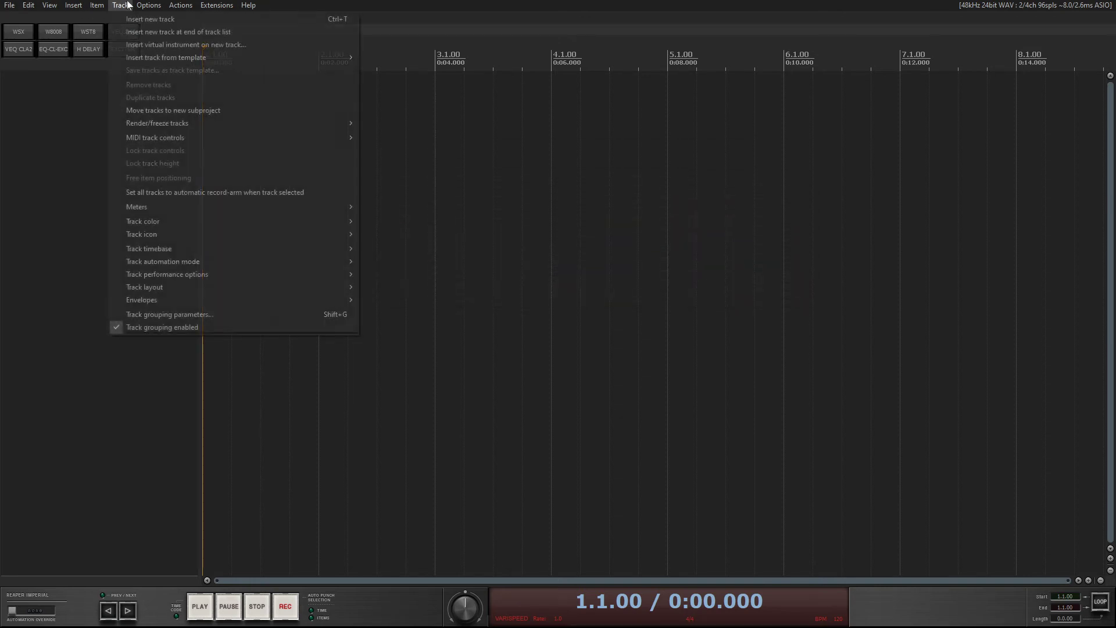
left_click(144, 21)
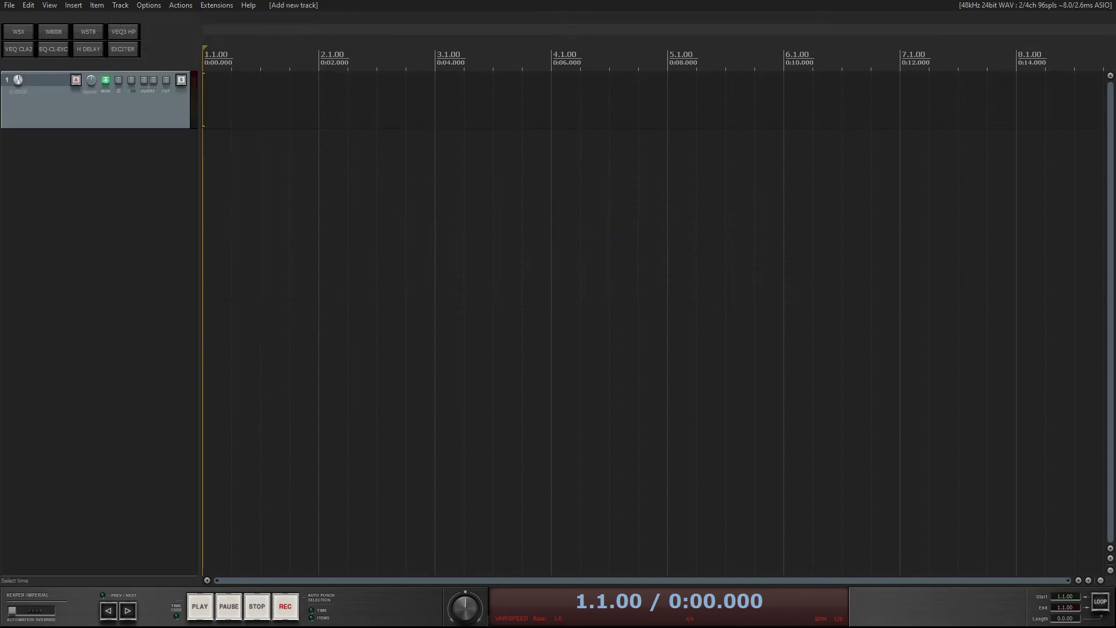
left_click(125, 206)
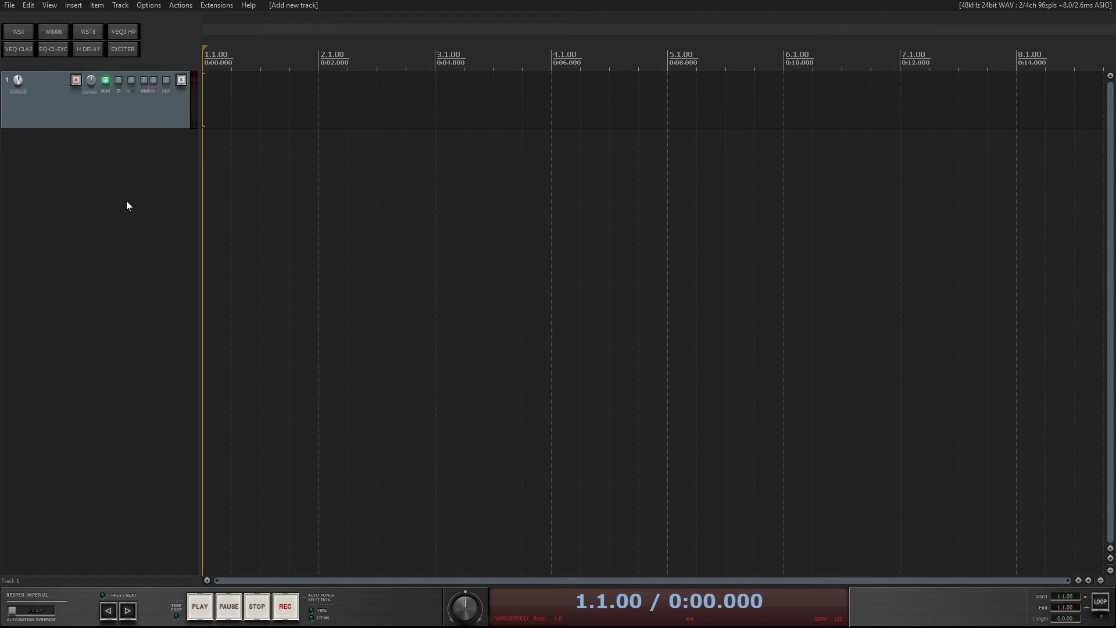
left_click(150, 127)
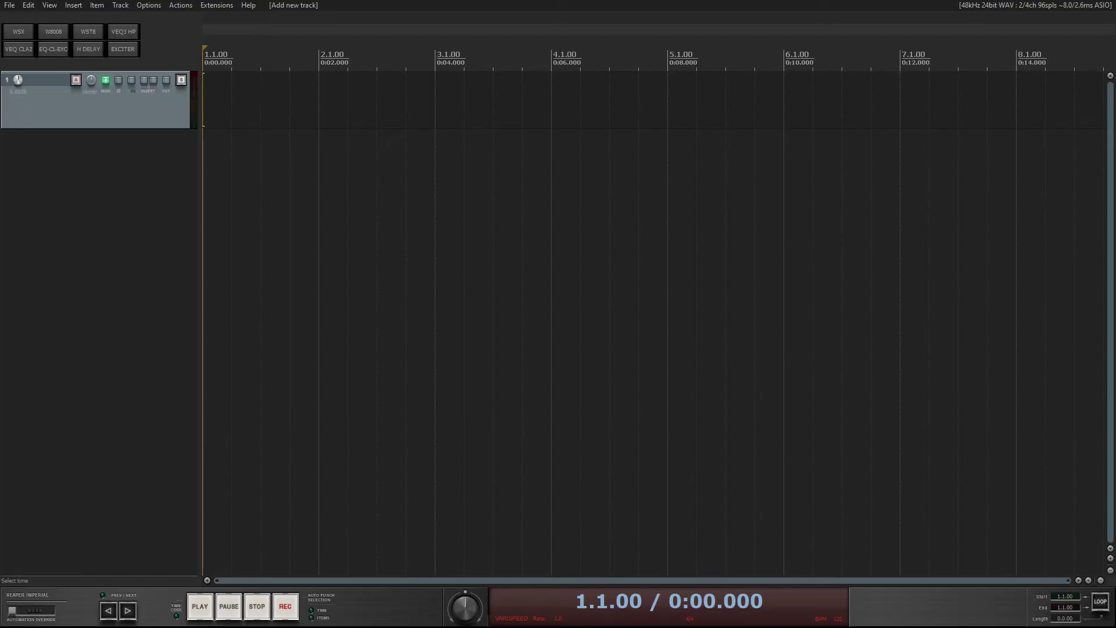
left_click(4, 6)
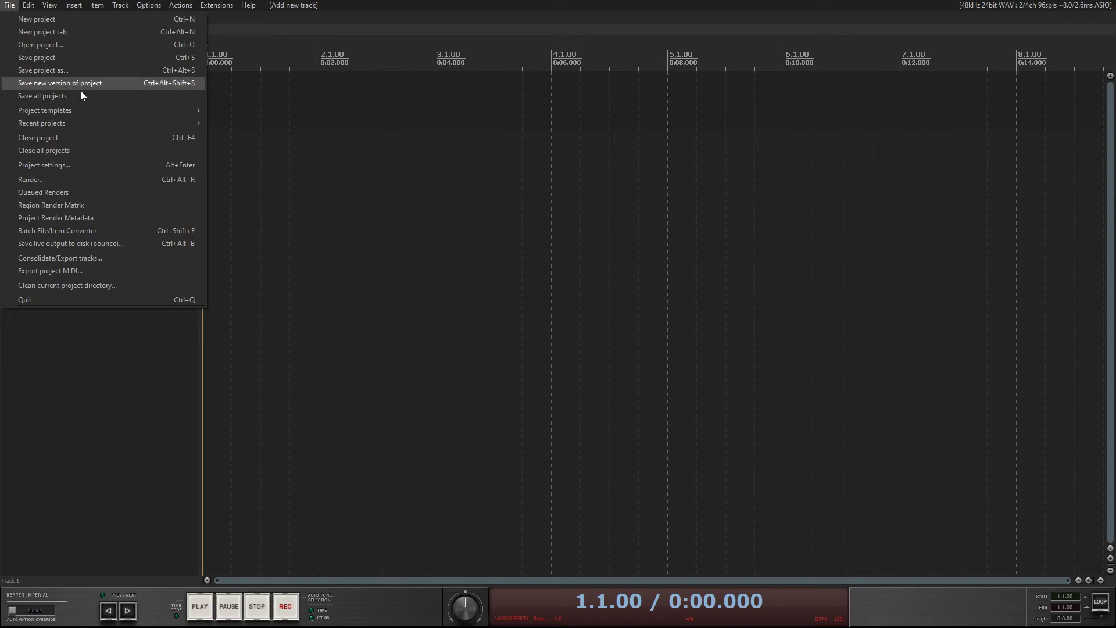
Load the WK Template project without saving the current one and view its 18 tracks in the mixer
mouse_move(124, 109)
left_click(266, 124)
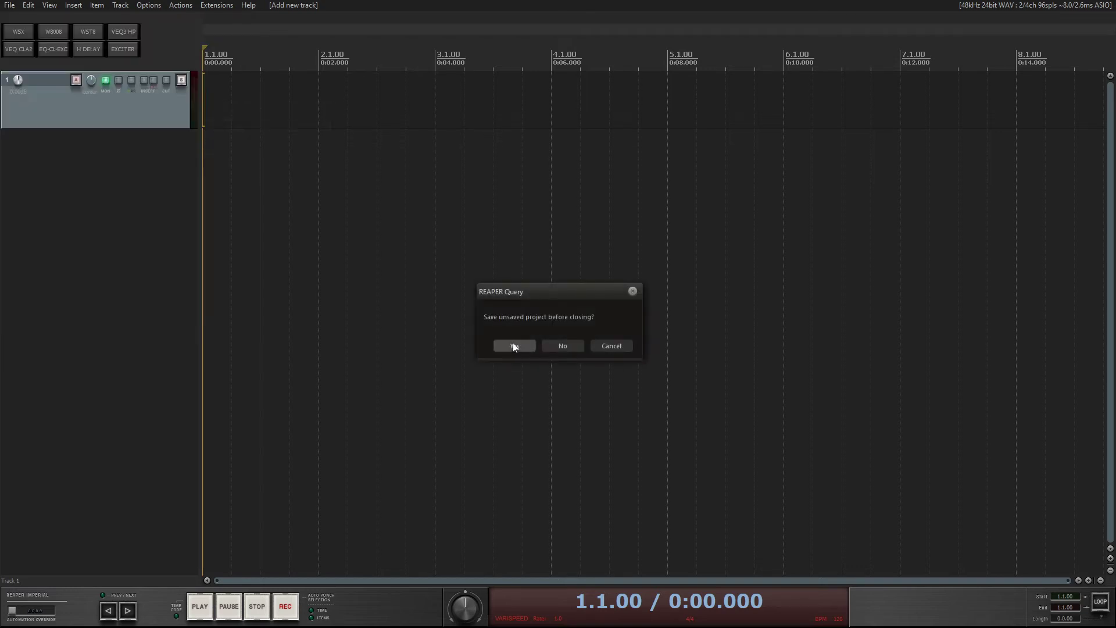
left_click(563, 341)
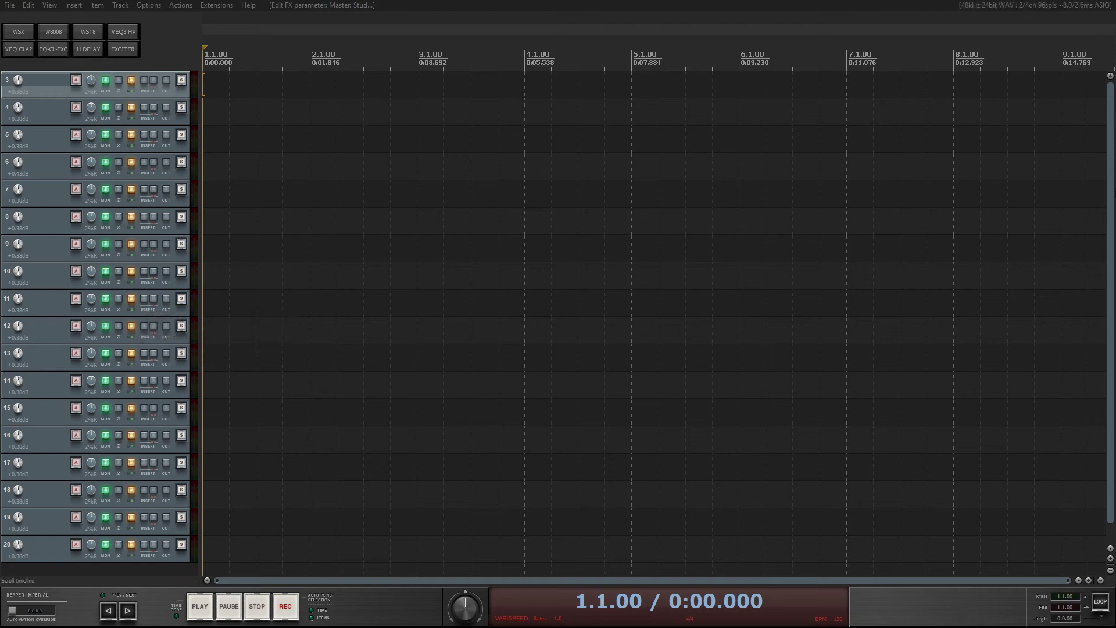
key("ctrl+m")
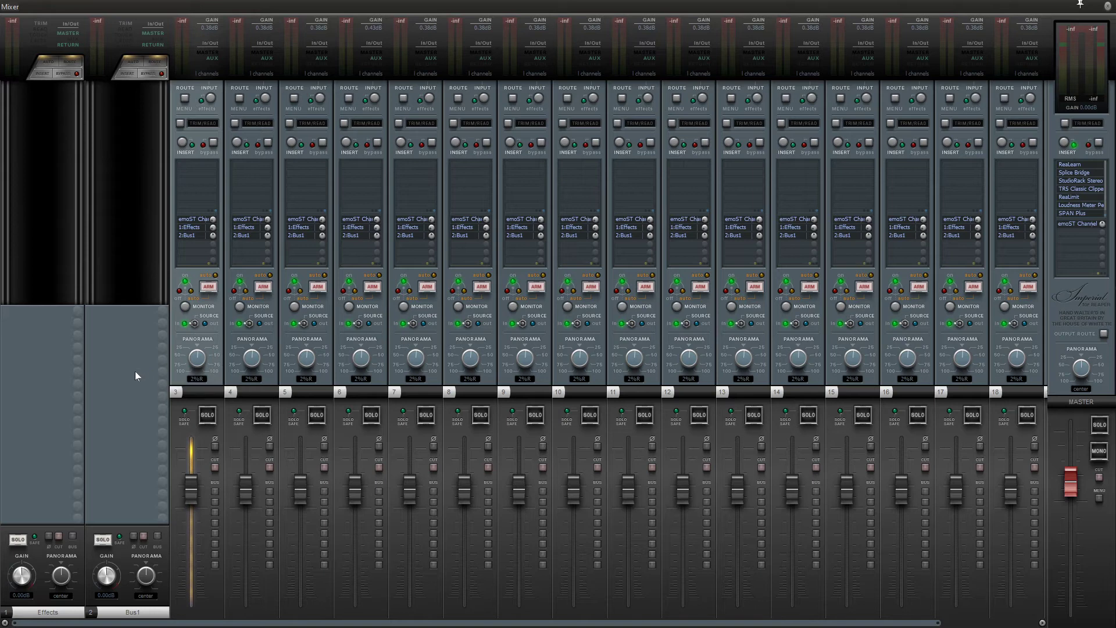
left_click(126, 219)
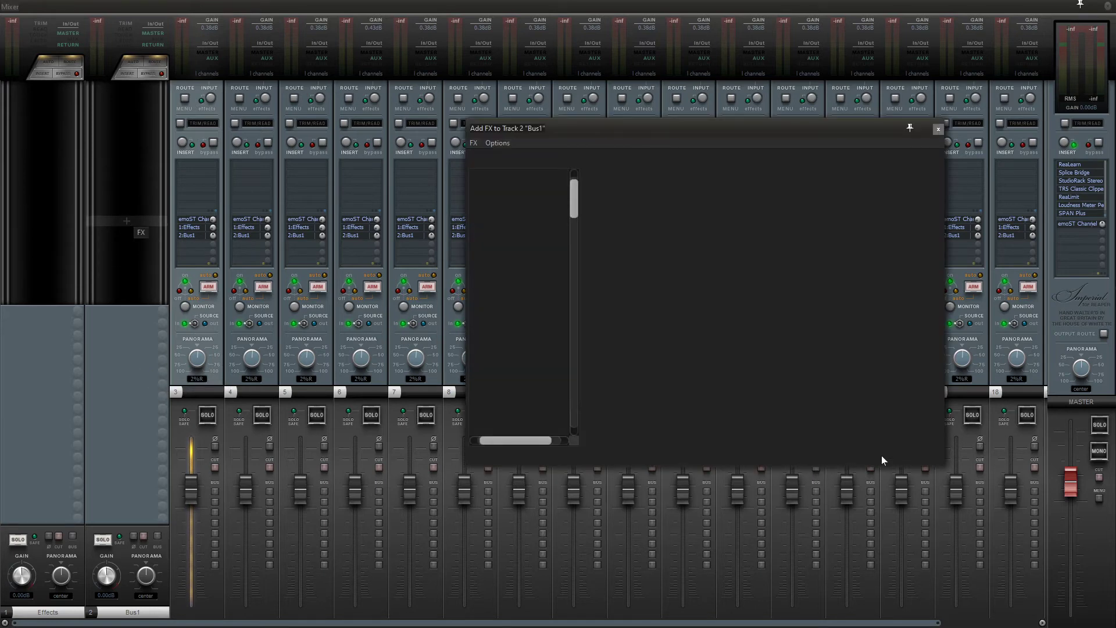
left_click(938, 129)
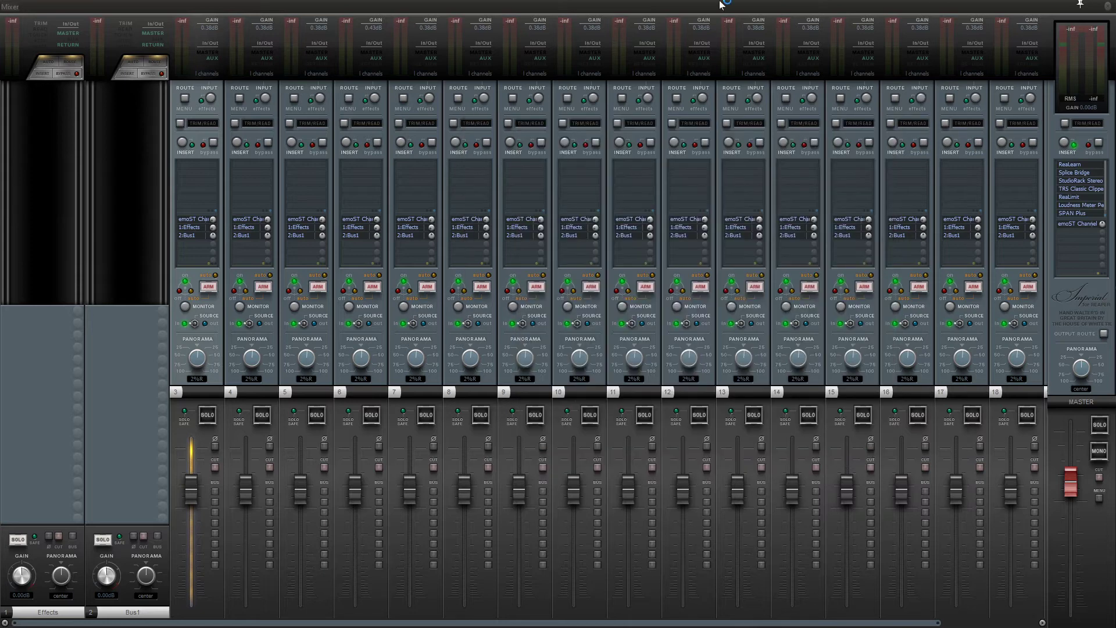
right_click(562, 6)
key("Escape")
right_click(1079, 239)
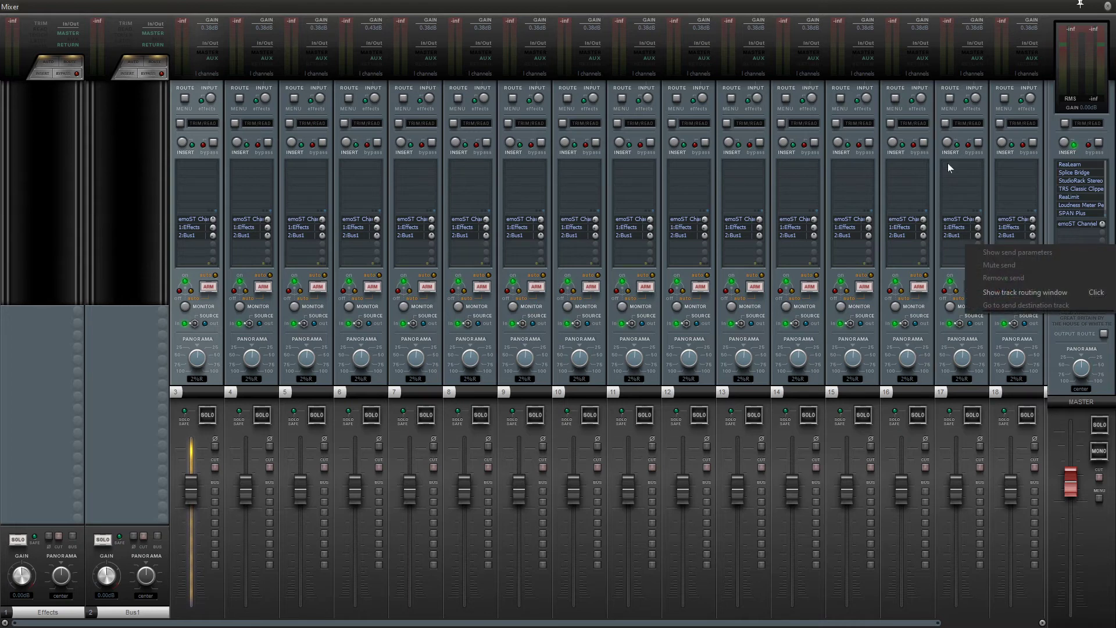
left_click(472, 63)
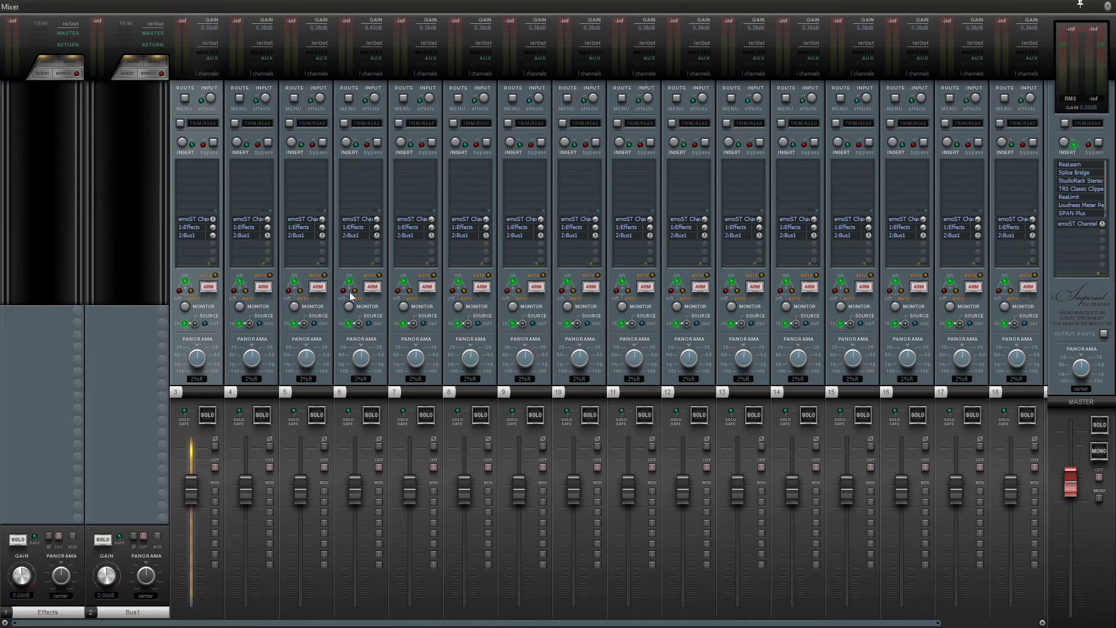
key("ctrl+m")
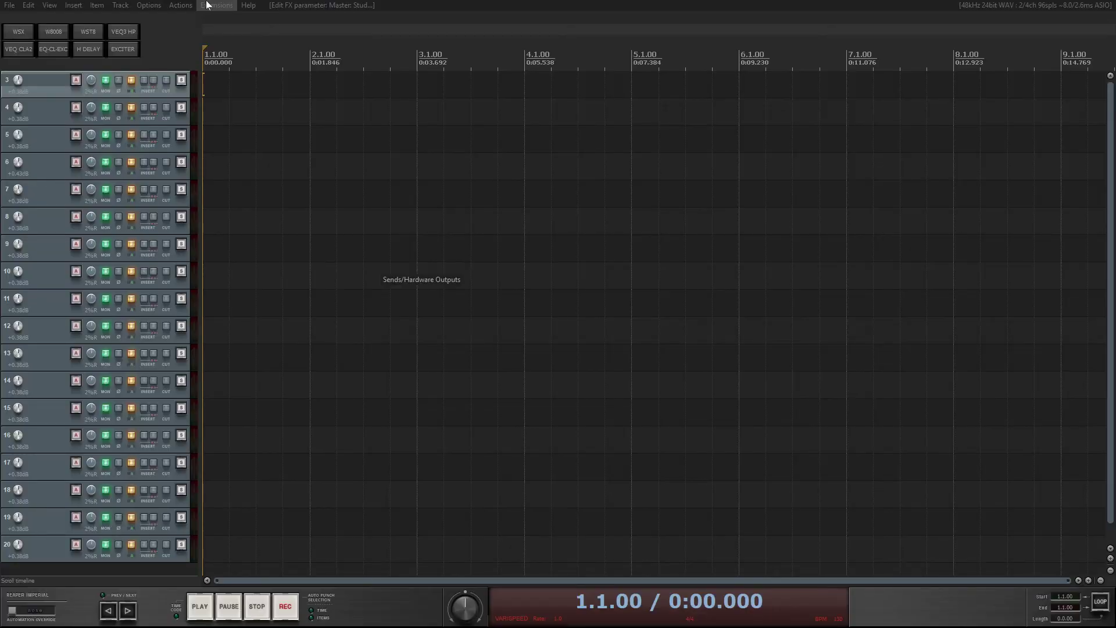
left_click(210, 6)
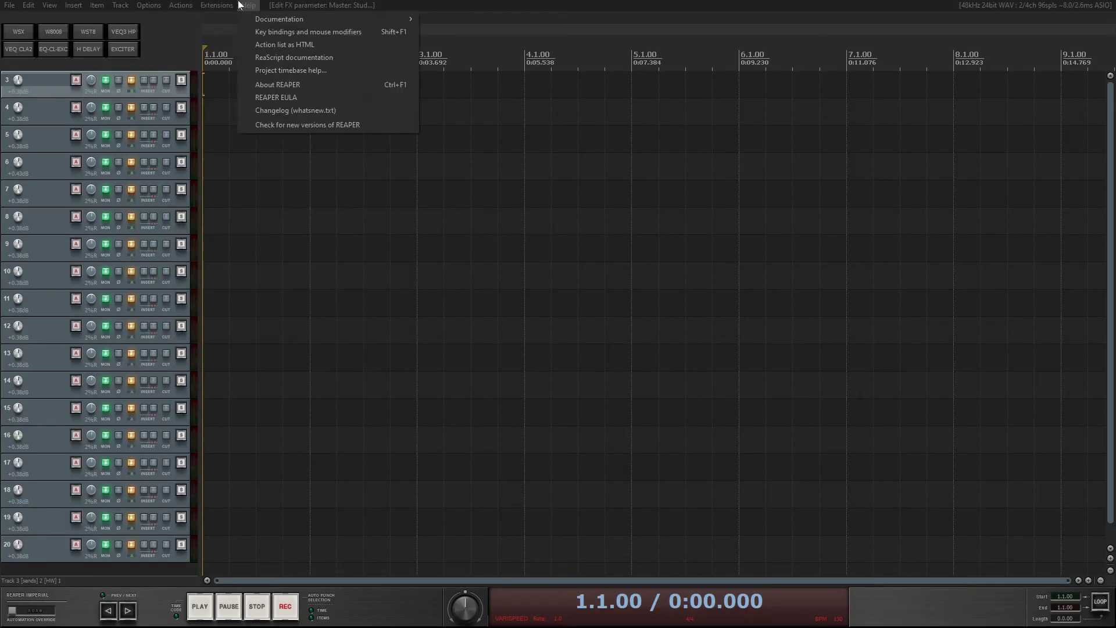
left_click(246, 5)
left_click(219, 5)
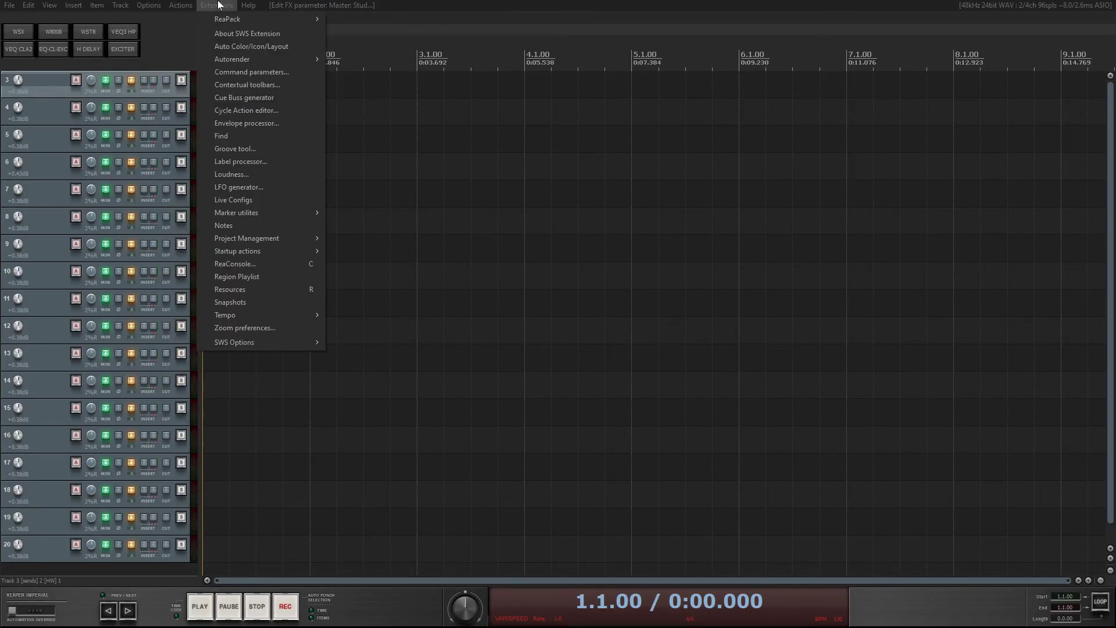
key("ctrl+m")
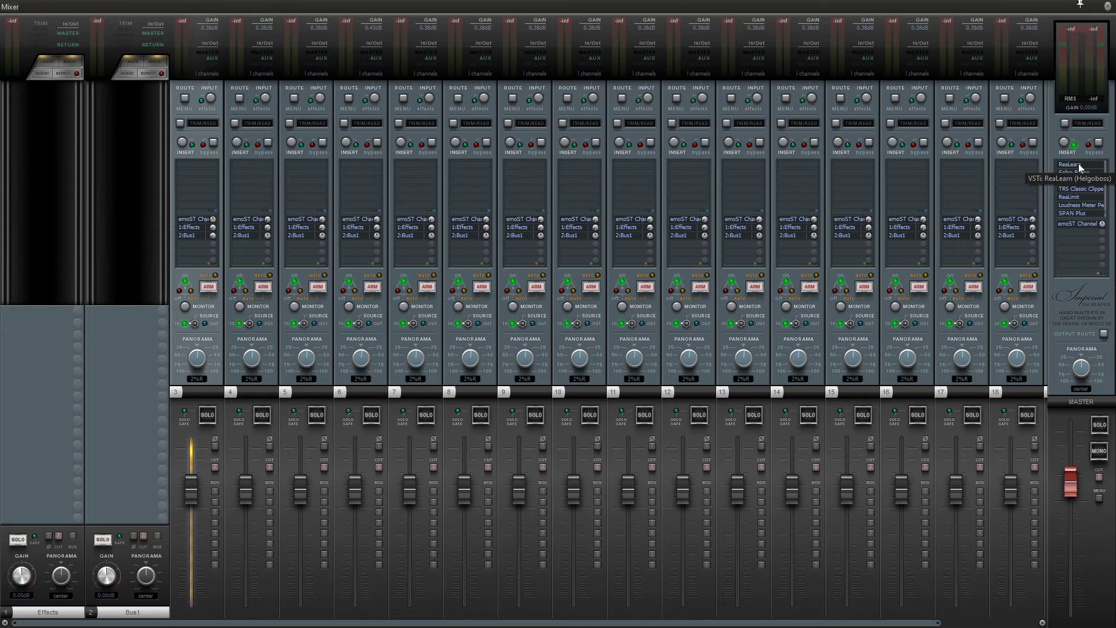
Open the master's ReaLearn window, move and enlarge it to show all mappings, then restore the mixer
left_click(1074, 164)
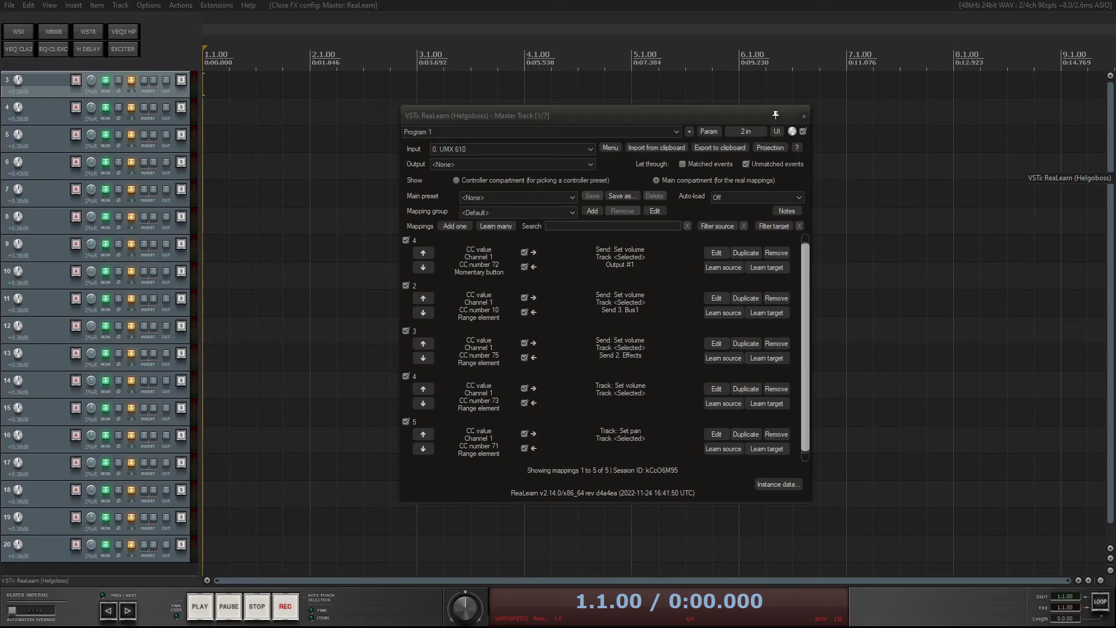
left_click_drag(588, 112, 556, 104)
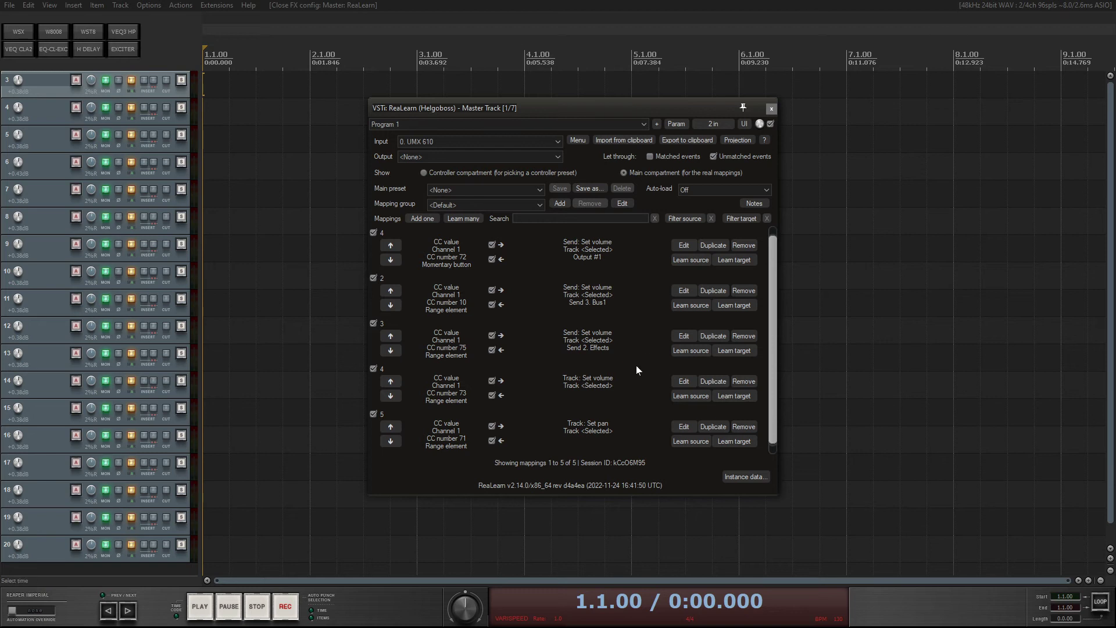
mouse_move(775, 495)
left_mouse_down()
mouse_move(785, 547)
mouse_move(781, 513)
left_mouse_up()
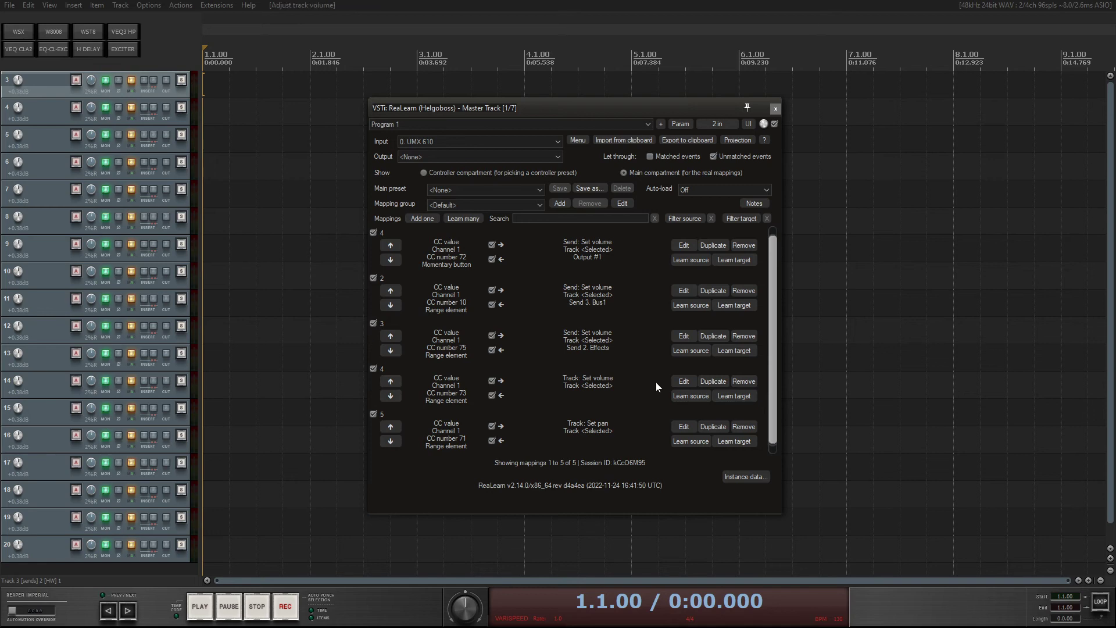
key("ctrl+m")
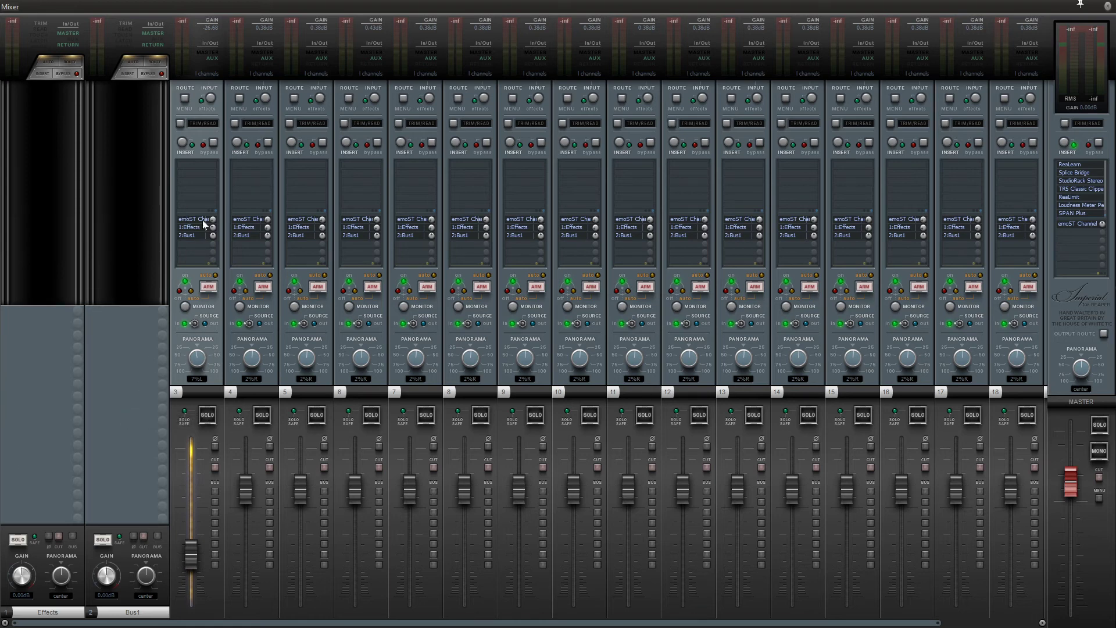
key("alt+Tab")
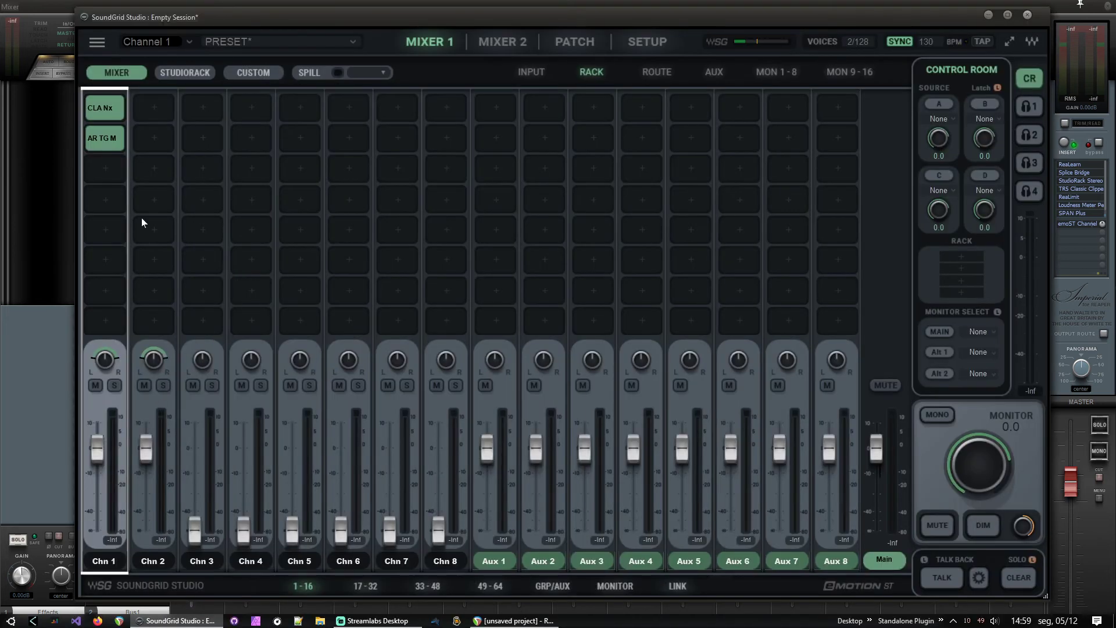
key("alt+Tab")
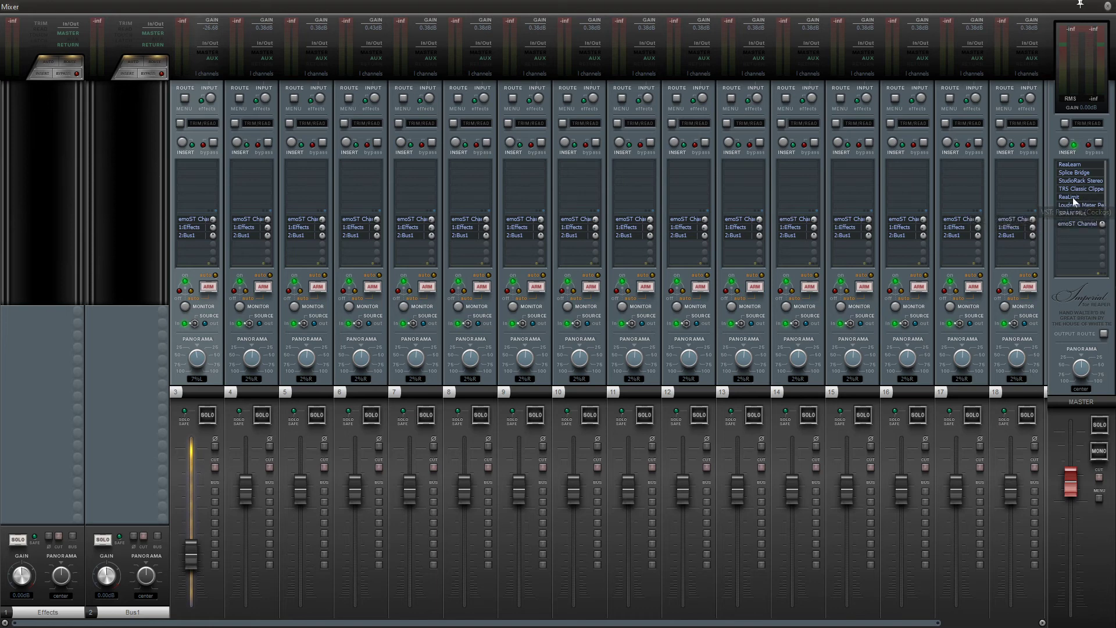
Close the master's floating ReaLimit window, leaving its FX chain unchanged, and select track 3
key("ctrl+m")
key("ctrl+m")
key("ctrl+m")
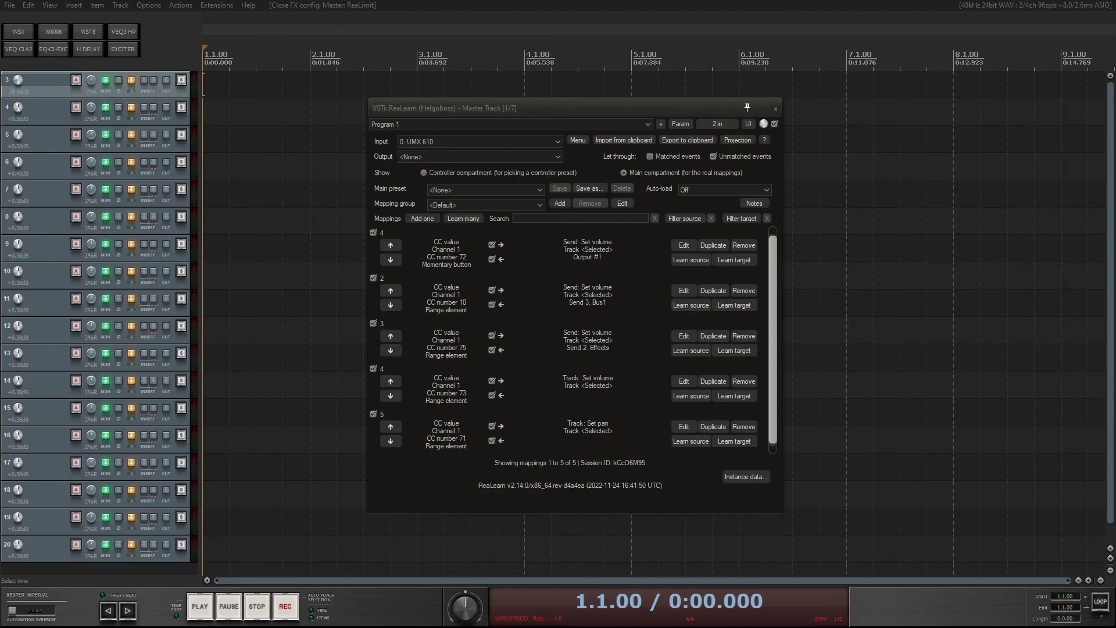
key("ctrl+m")
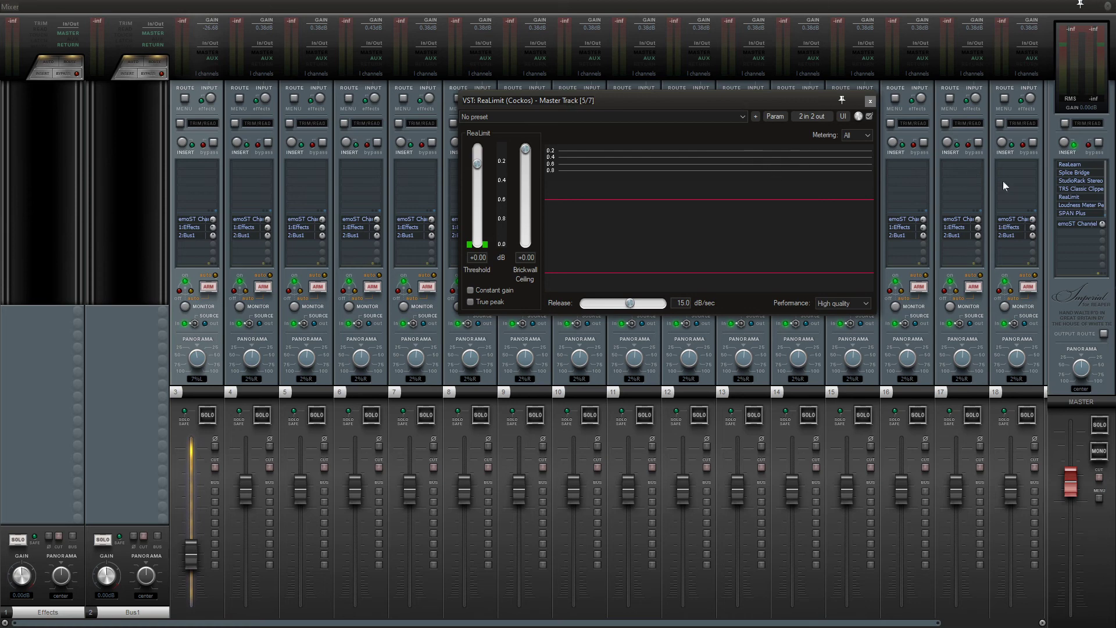
left_click(1072, 197)
right_click(1071, 197)
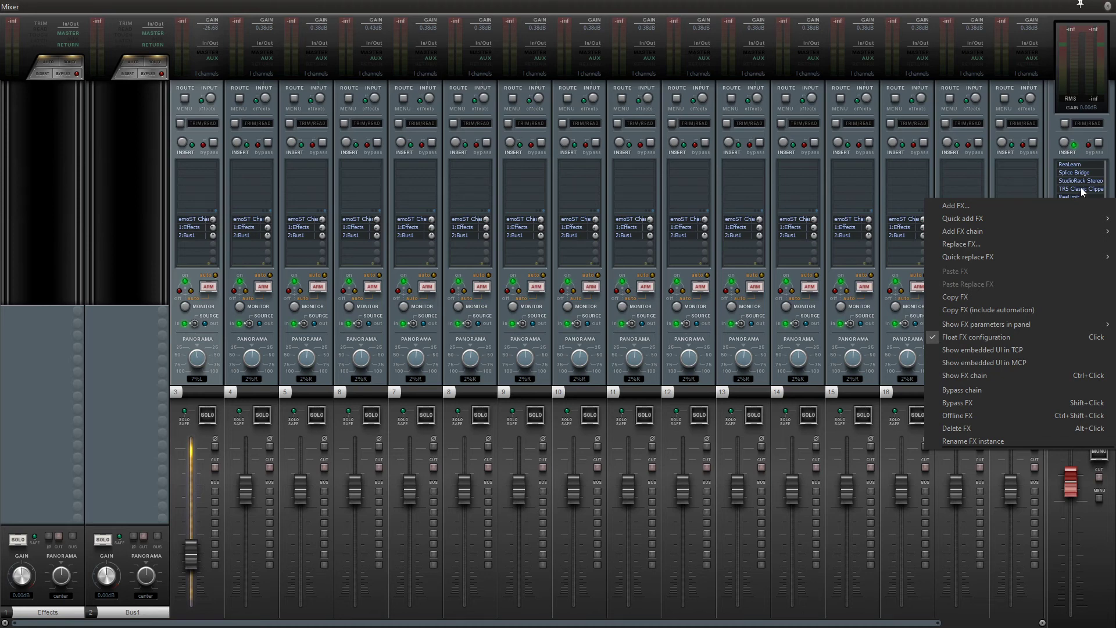
left_click(1050, 100)
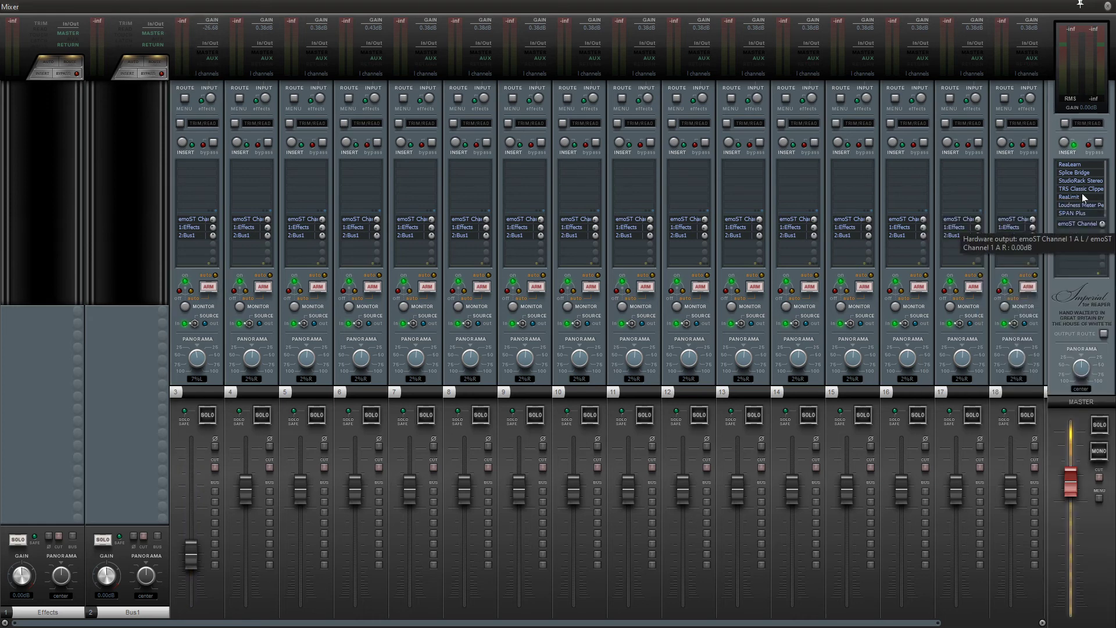
left_click(175, 276)
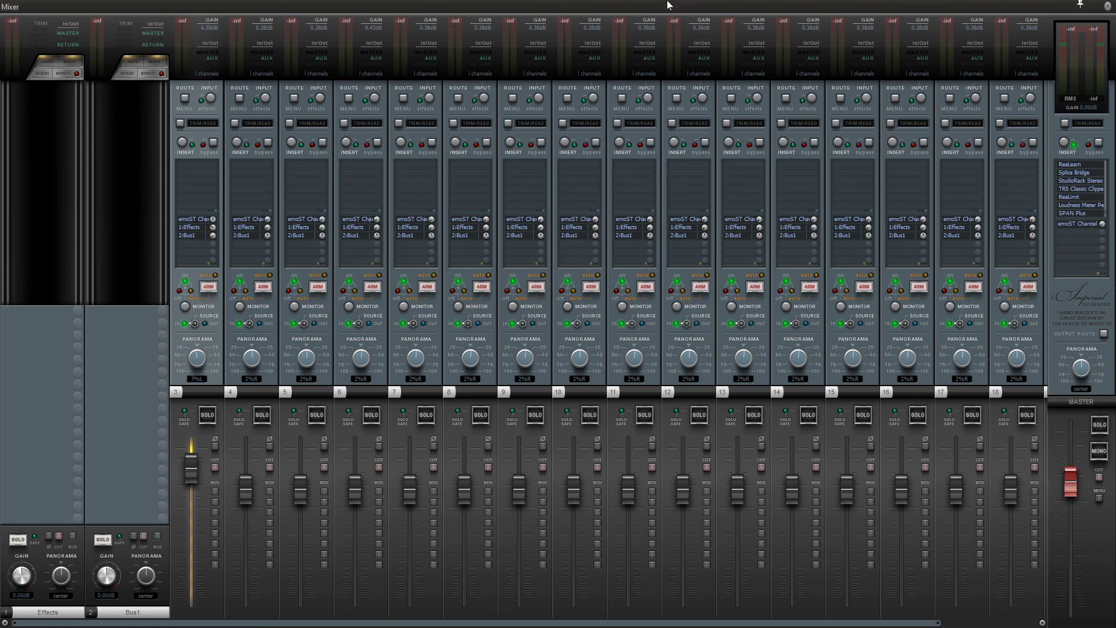
Cancel adding an effect to track 3, close the ReaLimit window, and bring ReaLearn forward before restoring the mixer
key("ctrl+m")
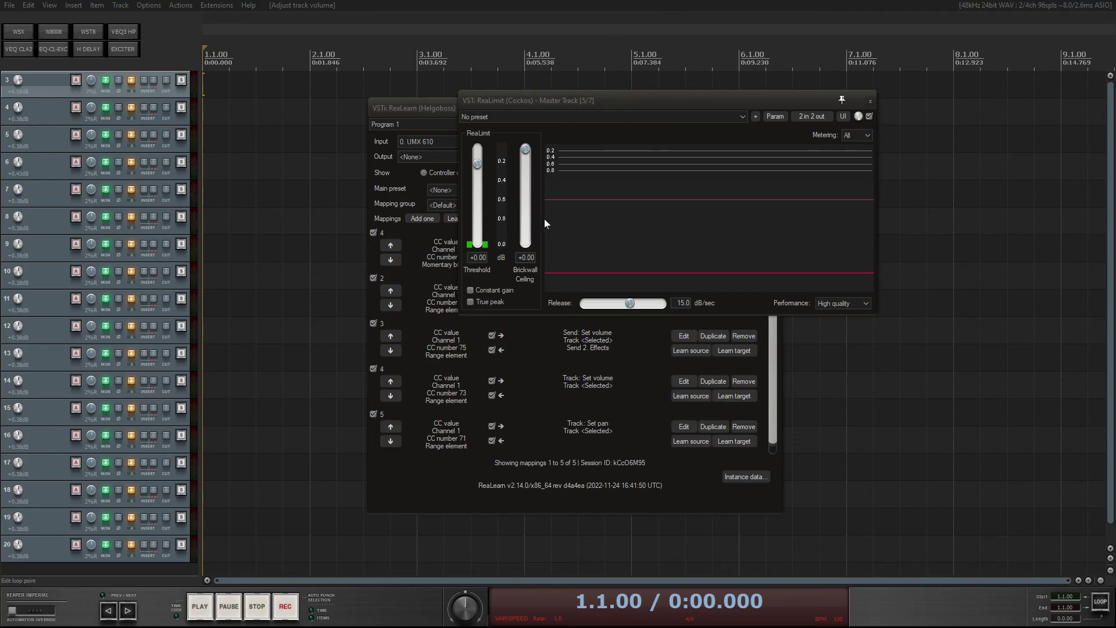
key("f")
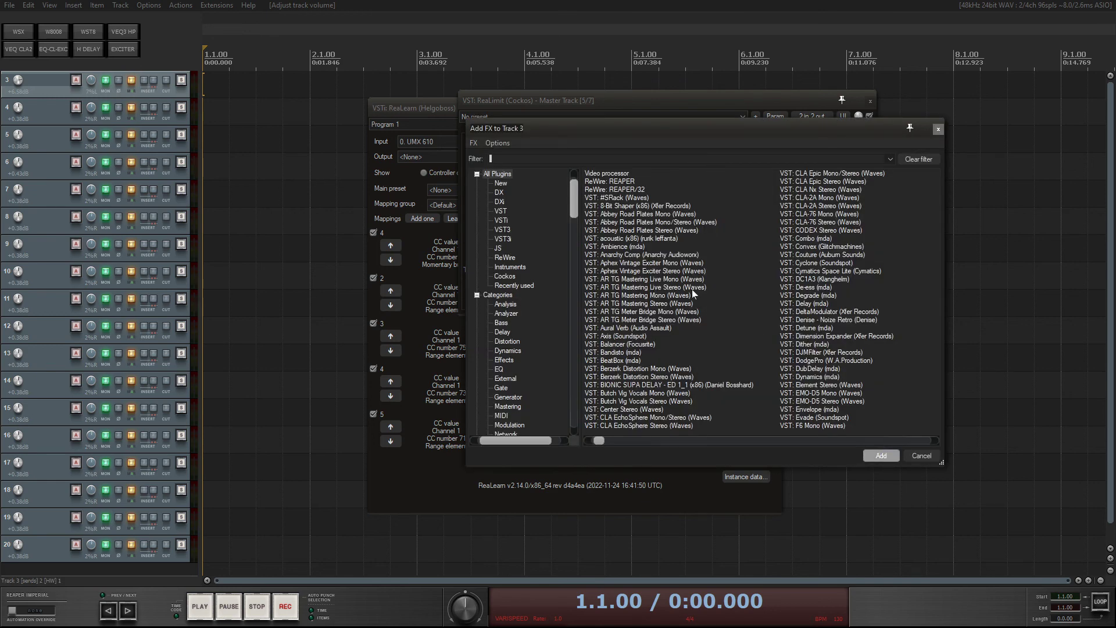
scroll(707, 292, "down", 4)
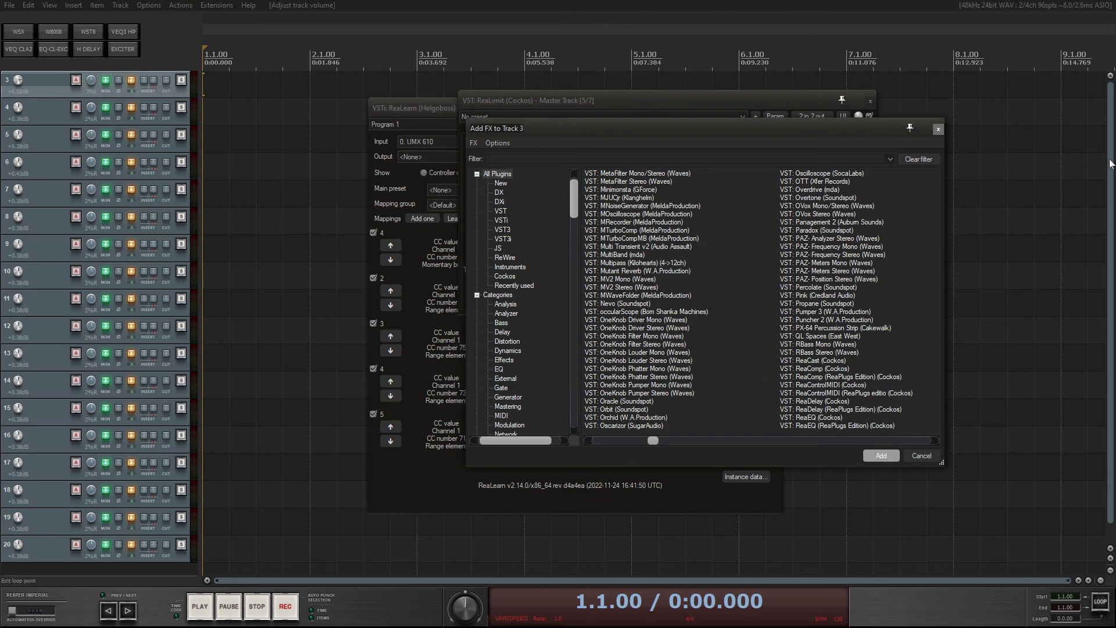
left_click(922, 452)
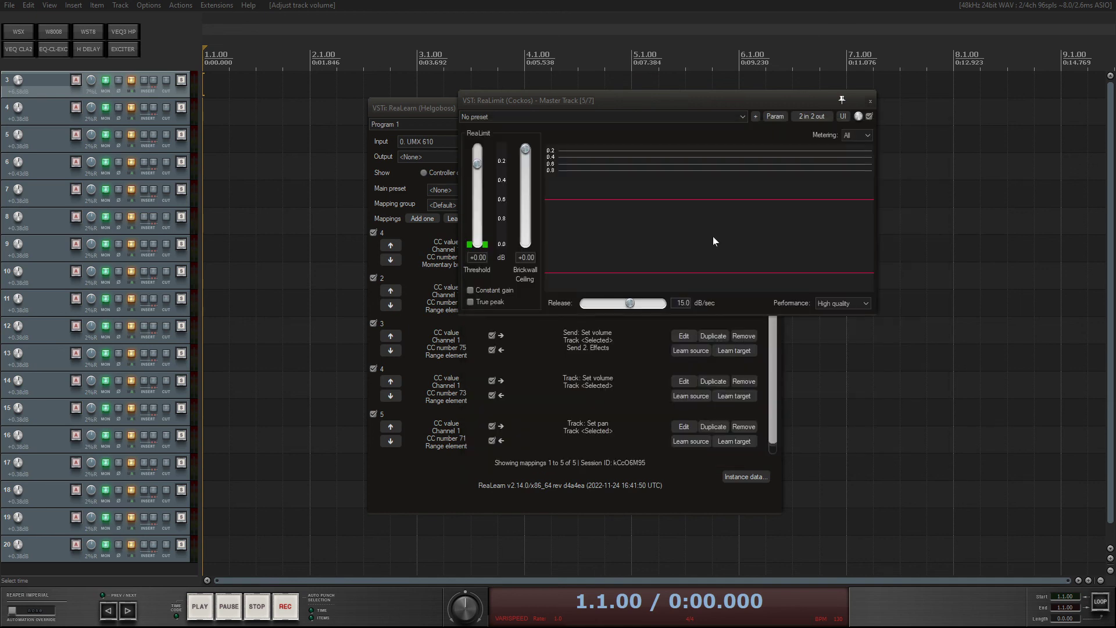
left_click(870, 102)
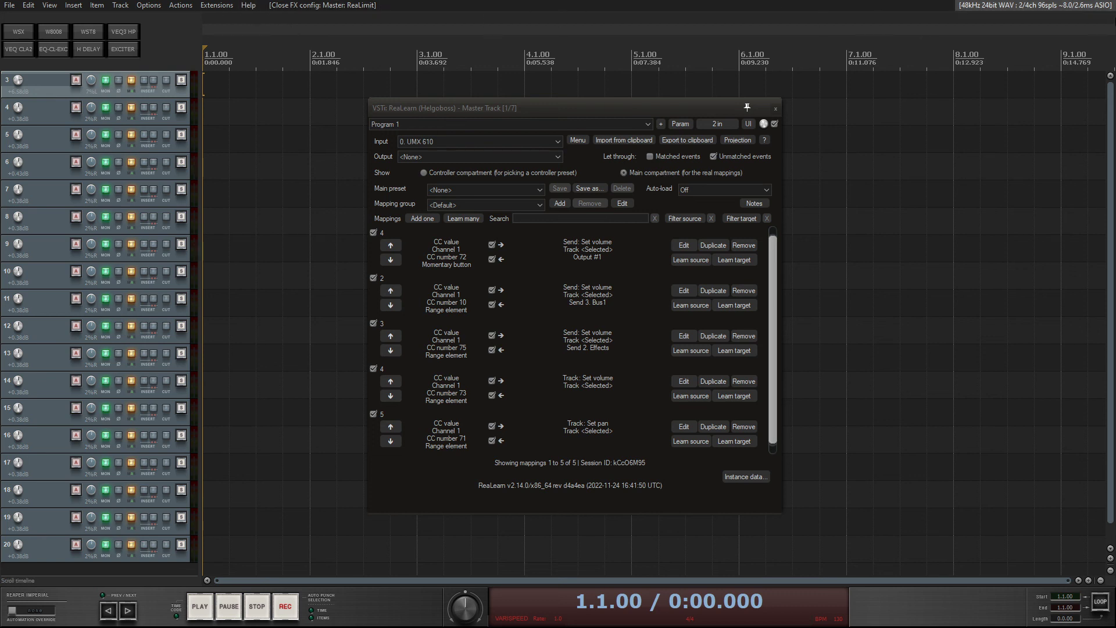
left_click(576, 114)
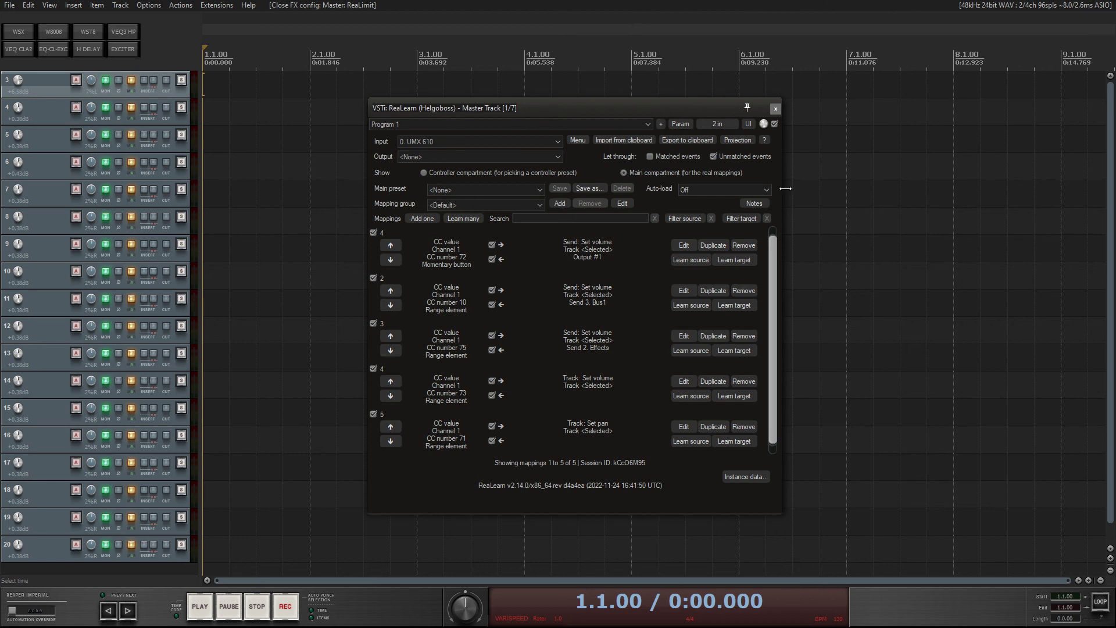
key("ctrl+m")
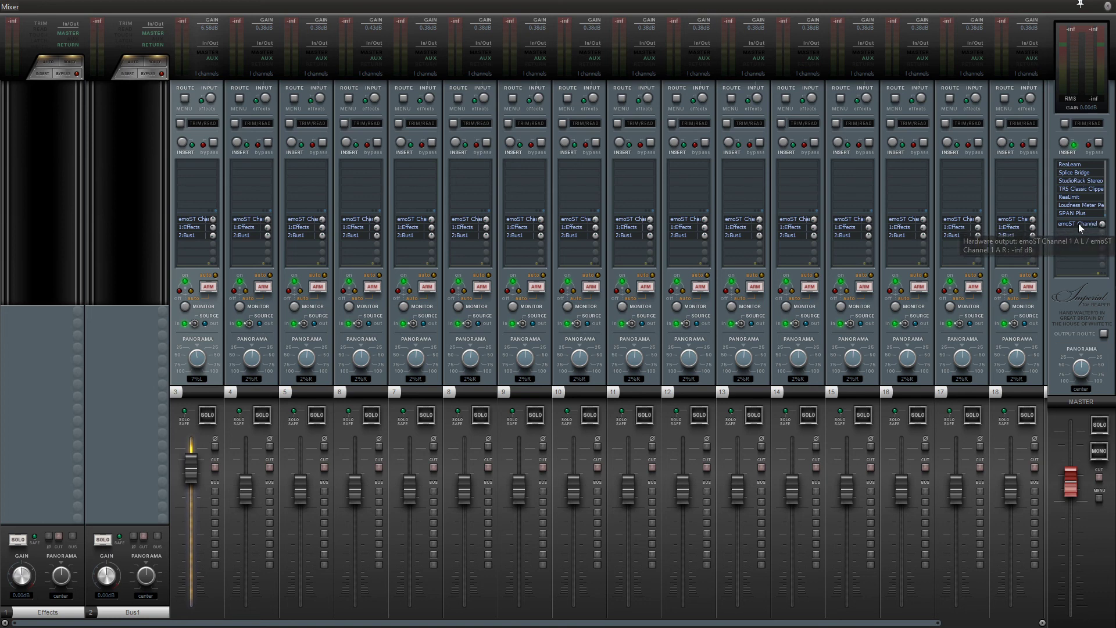
Drag the master's emoST Channel 1 A hardware output level from -inf up to about +12.0dB
left_click_drag(1078, 223, 1090, 261)
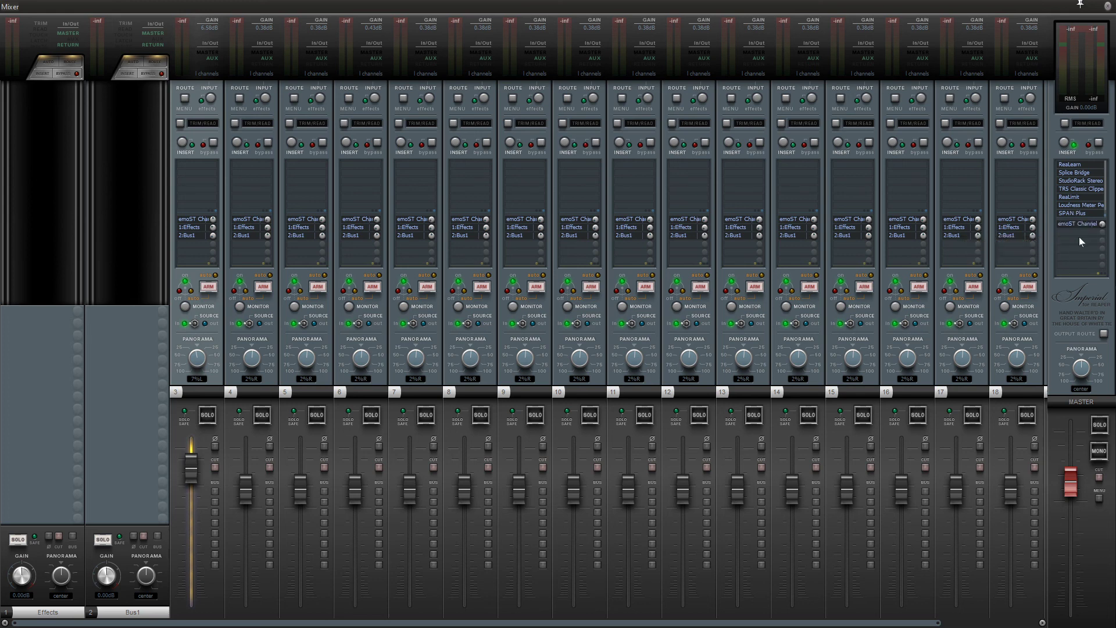